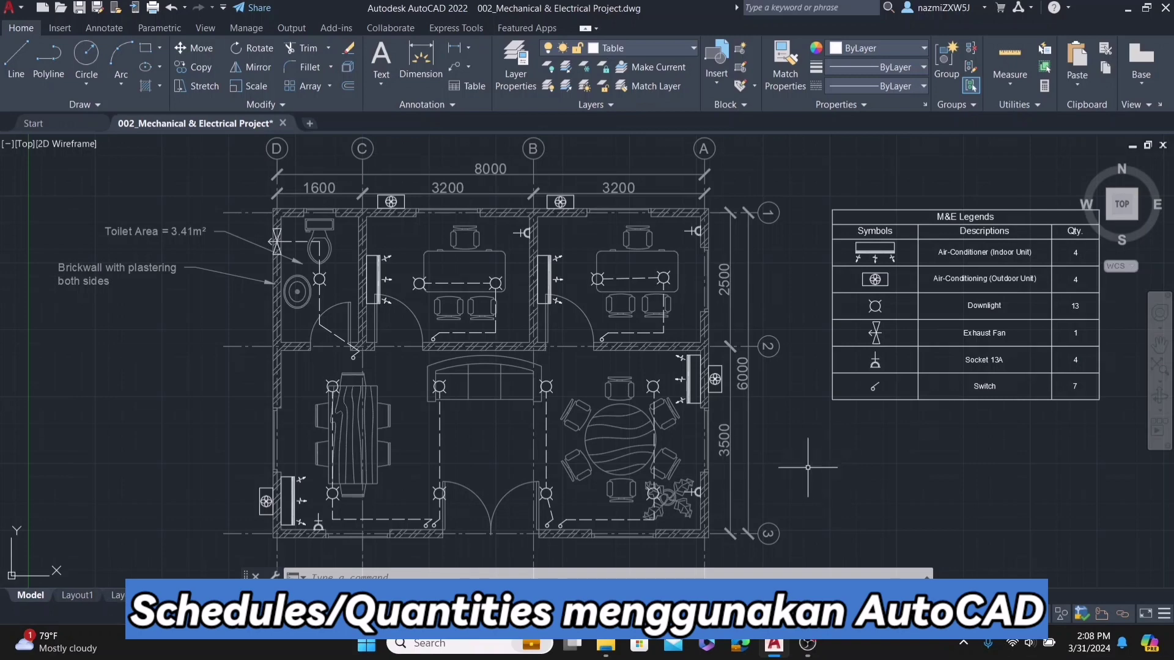
Copy a downlight from its centre to a new spot near the upper room's top-left corner
middle_drag(940, 444, 846, 470)
scroll(904, 434, up, 2)
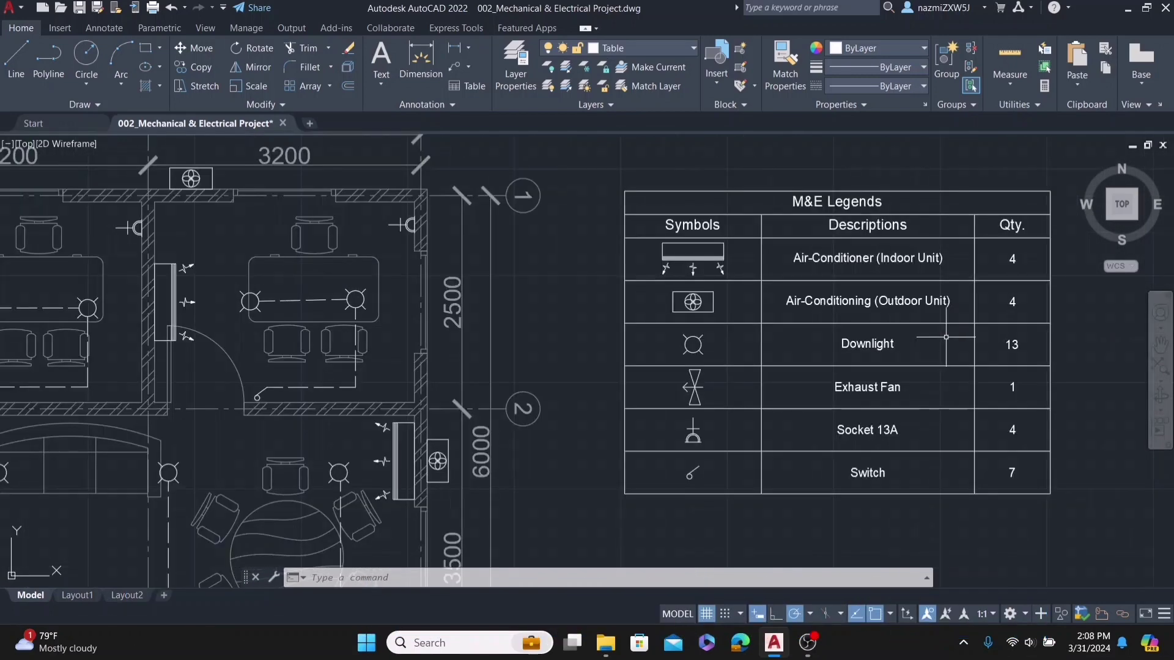
scroll(1003, 327, up, 2)
middle_drag(1003, 328, 867, 299)
scroll(868, 299, down, 2)
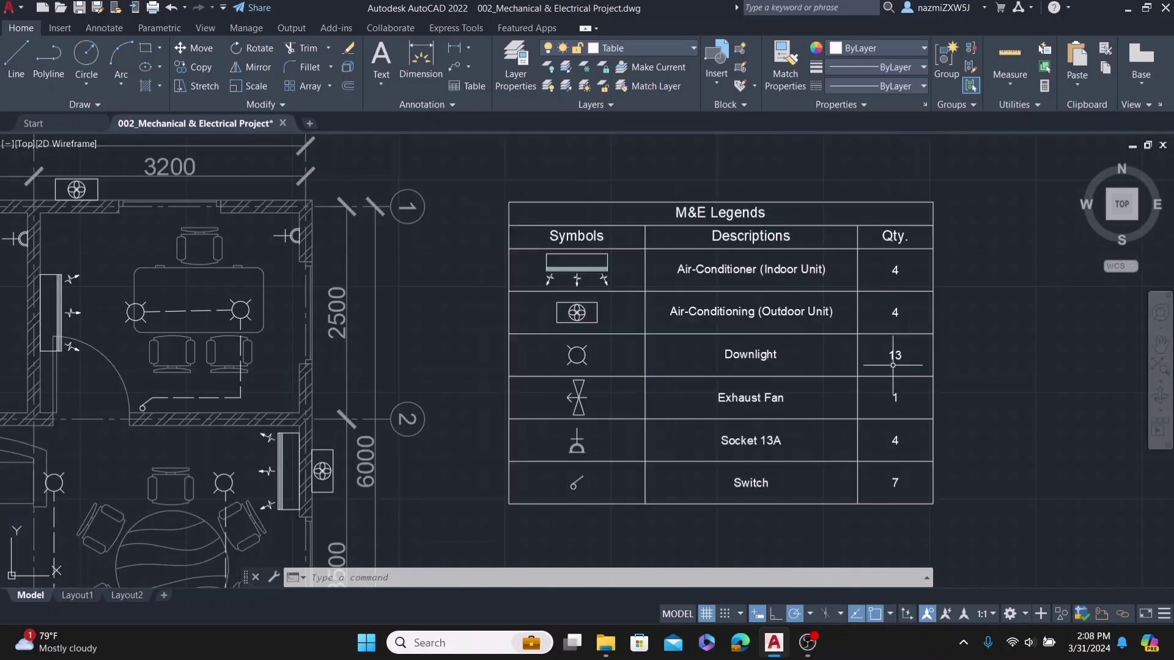
scroll(908, 284, down, 4)
middle_drag(507, 386, 515, 387)
scroll(355, 336, up, 2)
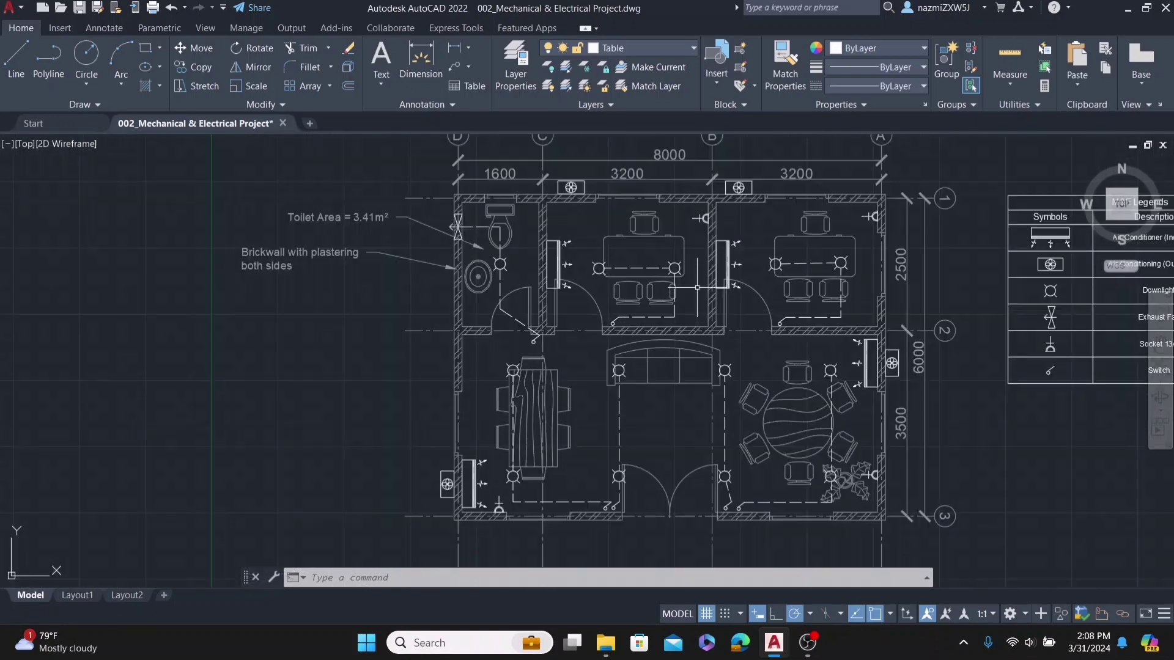
scroll(755, 264, up, 2)
scroll(754, 264, up, 4)
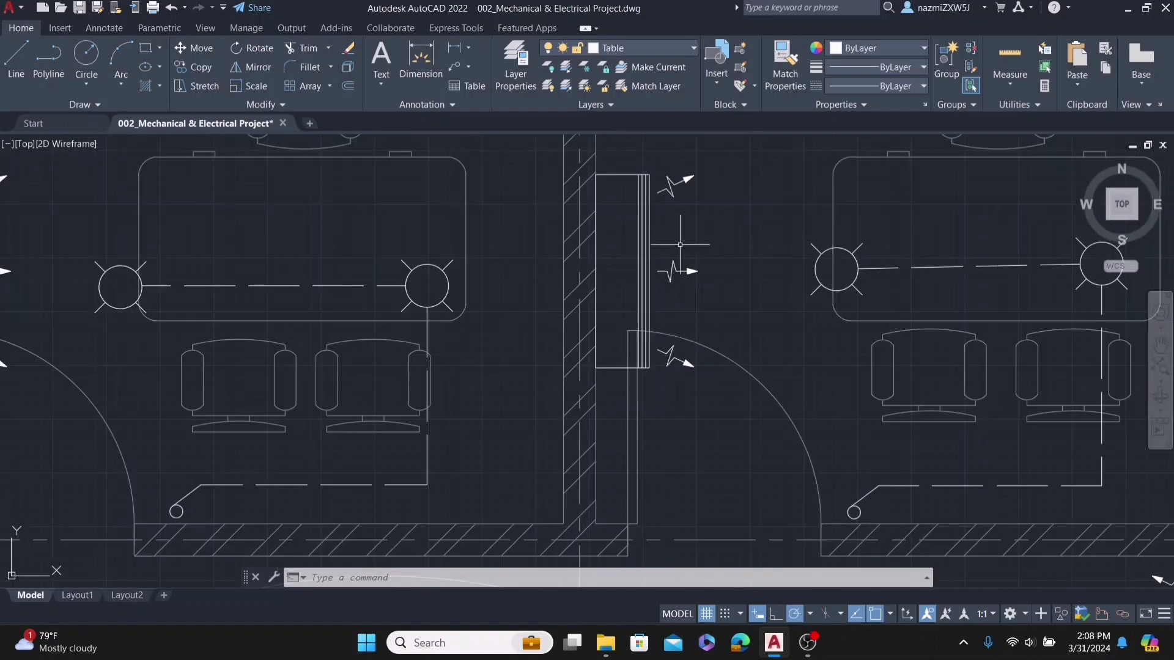
scroll(646, 245, down, 4)
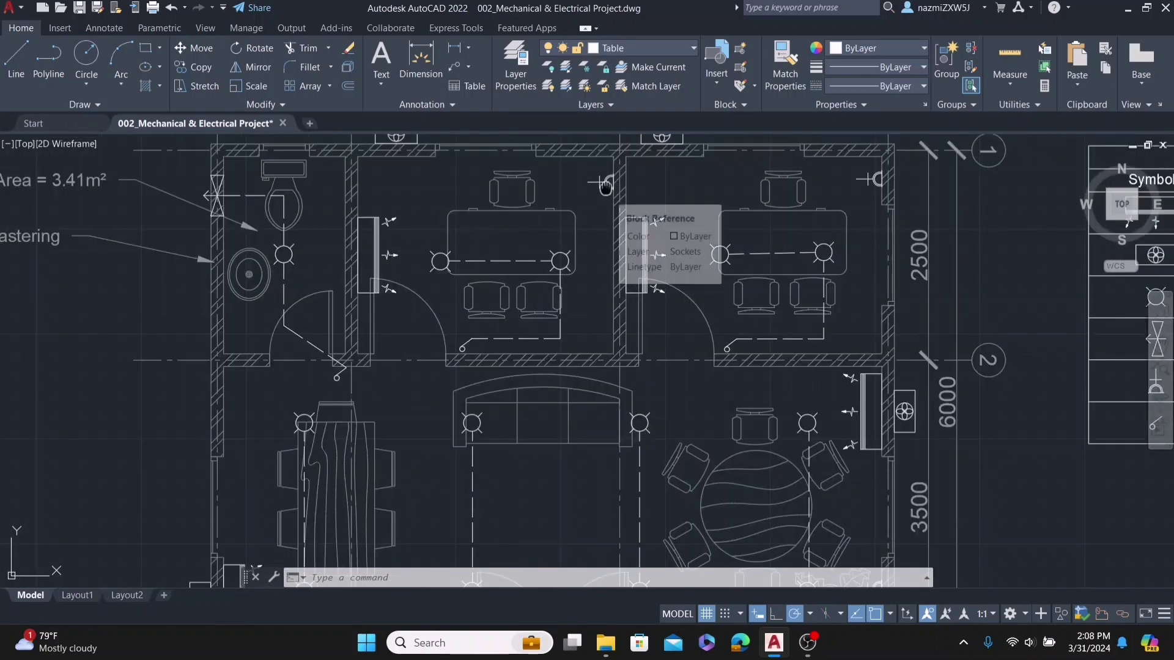
scroll(641, 177, down, 1)
scroll(683, 170, down, 4)
scroll(694, 300, up, 2)
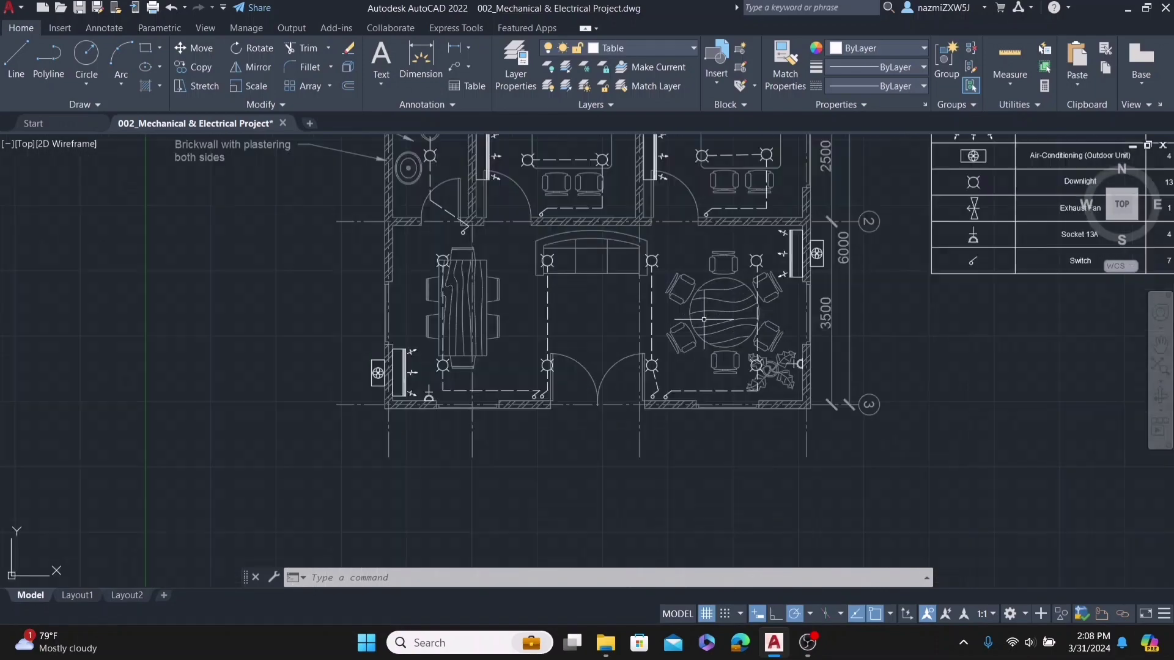
scroll(706, 324, up, 2)
middle_drag(706, 333, 720, 398)
scroll(401, 511, down, 3)
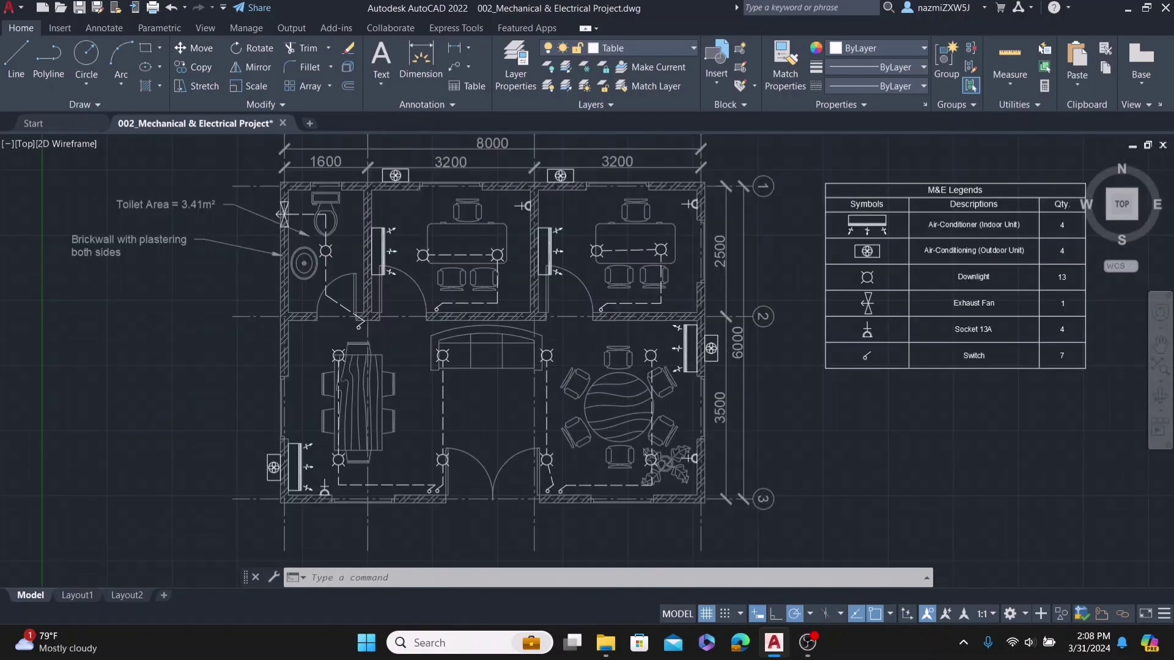
scroll(391, 489, down, 1)
scroll(366, 315, up, 8)
scroll(366, 314, down, 7)
scroll(365, 315, down, 4)
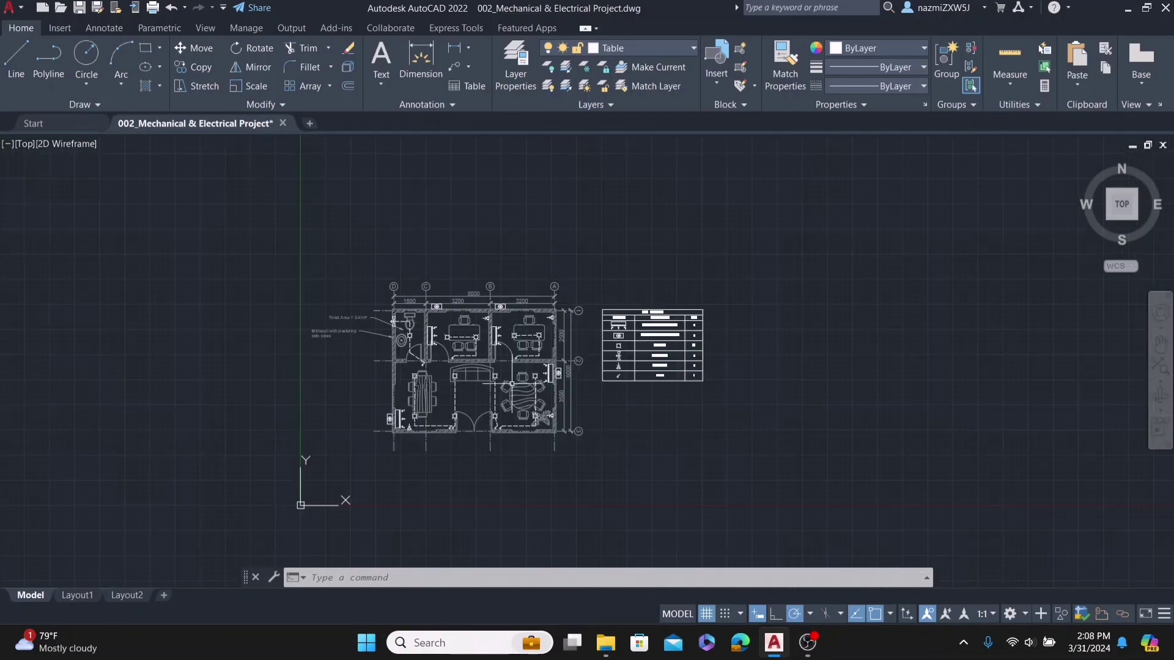
scroll(464, 391, up, 3)
scroll(520, 306, up, 1)
middle_drag(538, 330, 548, 264)
scroll(529, 240, up, 4)
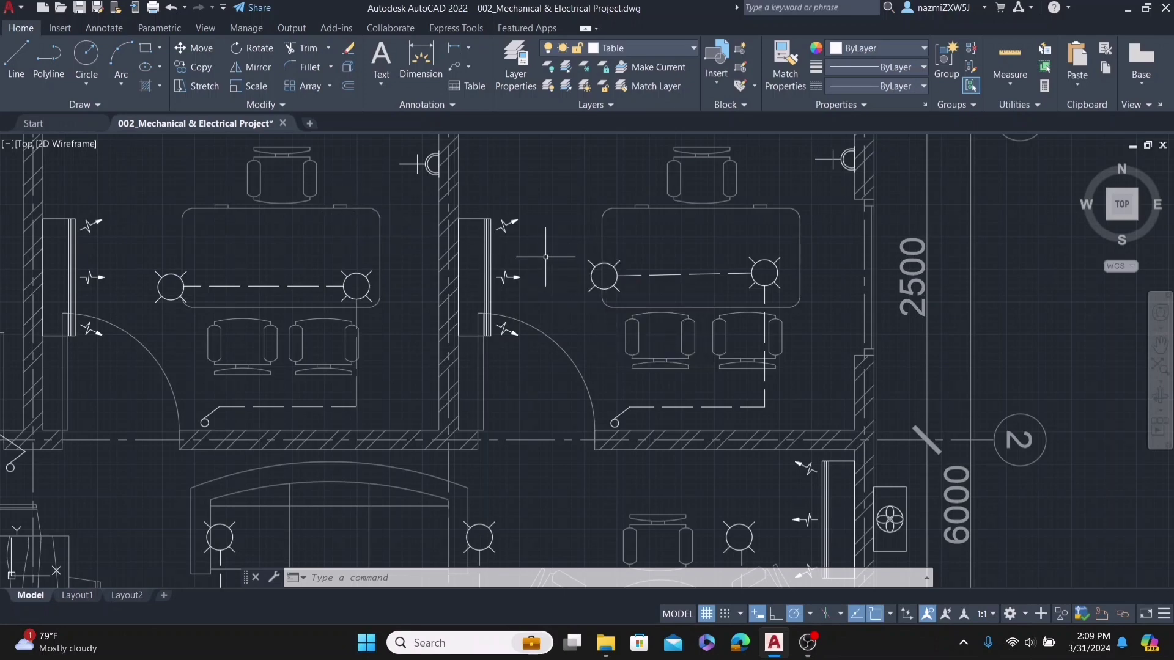
scroll(547, 258, down, 3)
scroll(567, 304, down, 1)
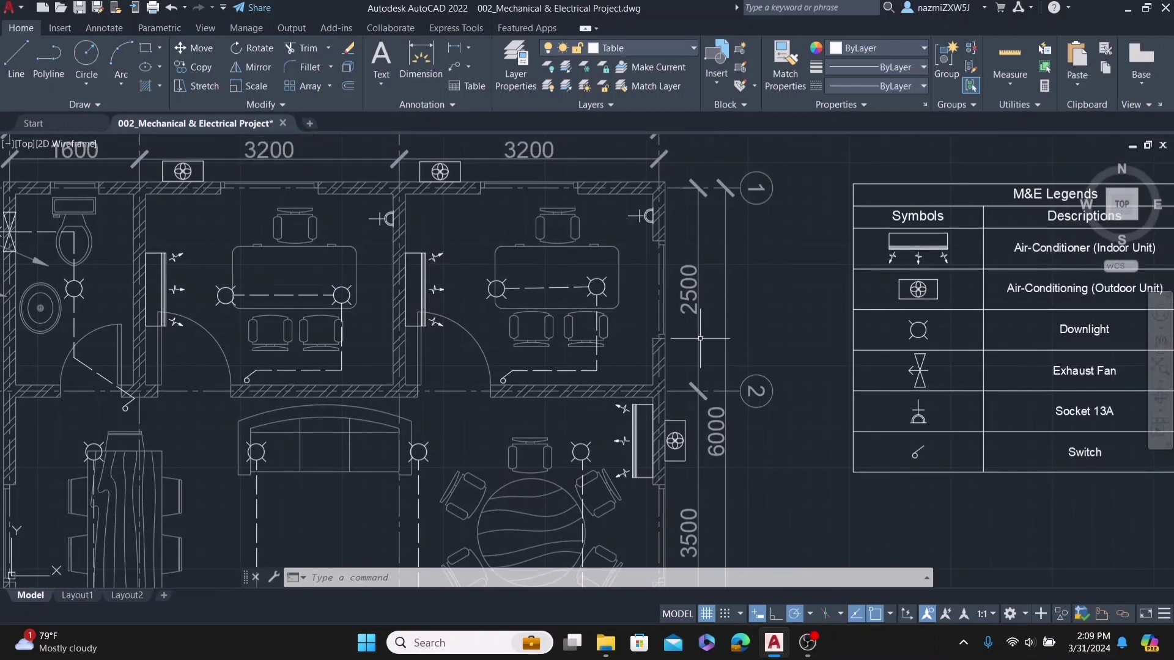
middle_drag(702, 337, 625, 314)
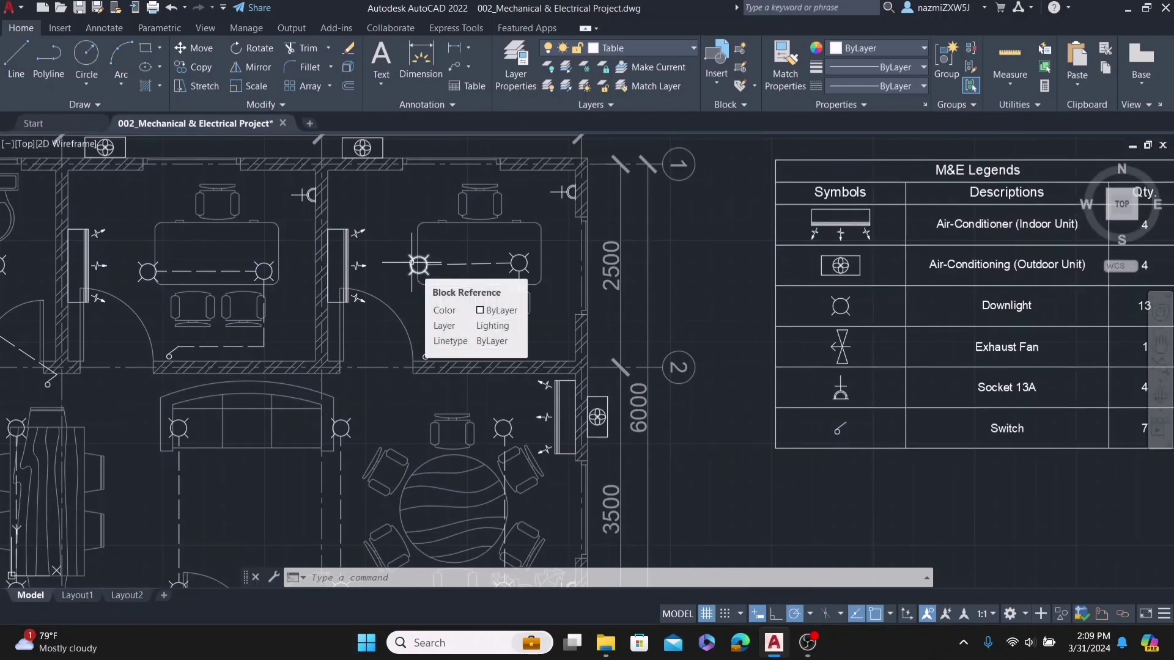
text(co)
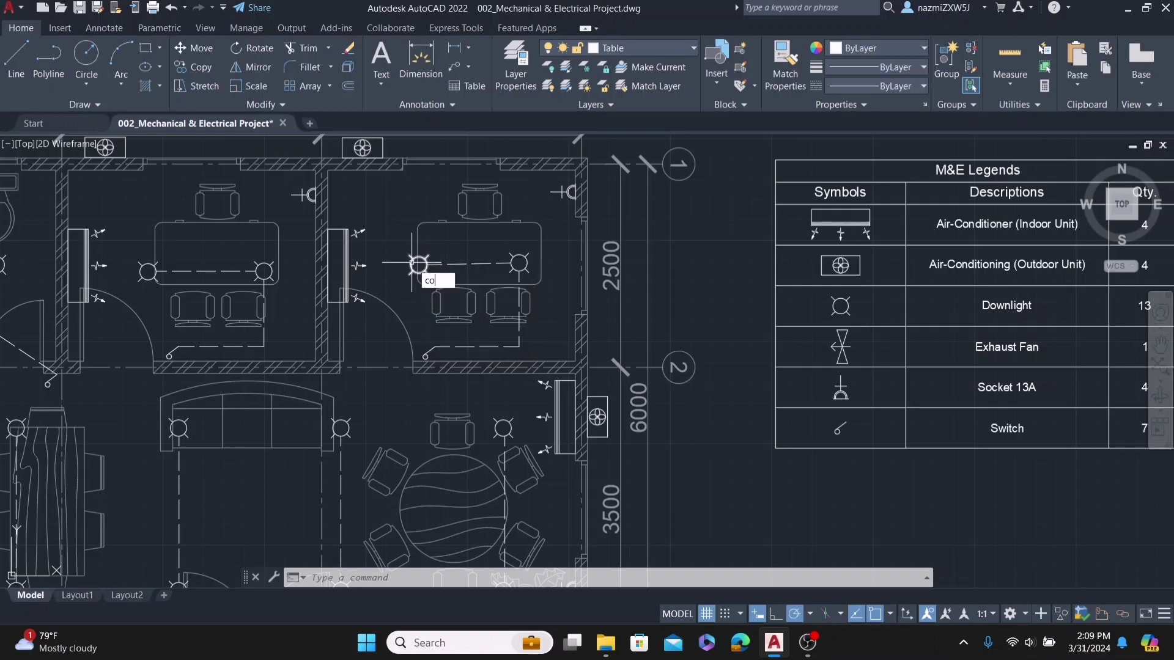
key(Return)
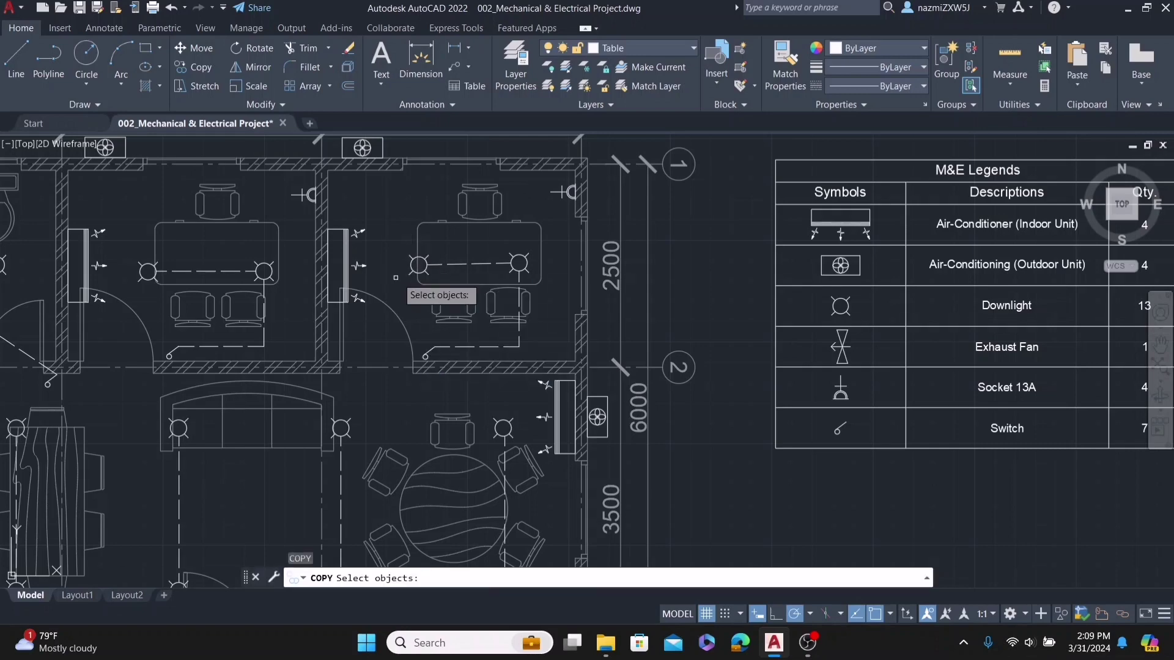
scroll(458, 269, down, 2)
scroll(437, 256, up, 3)
scroll(439, 269, up, 2)
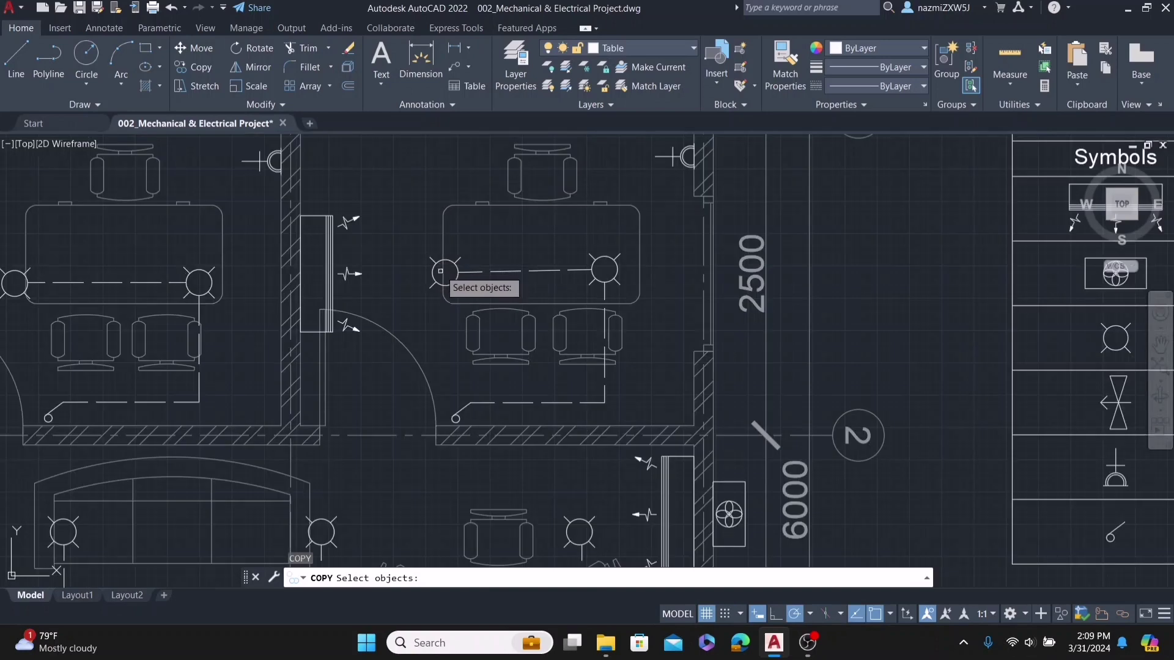
click(441, 270)
key(Return)
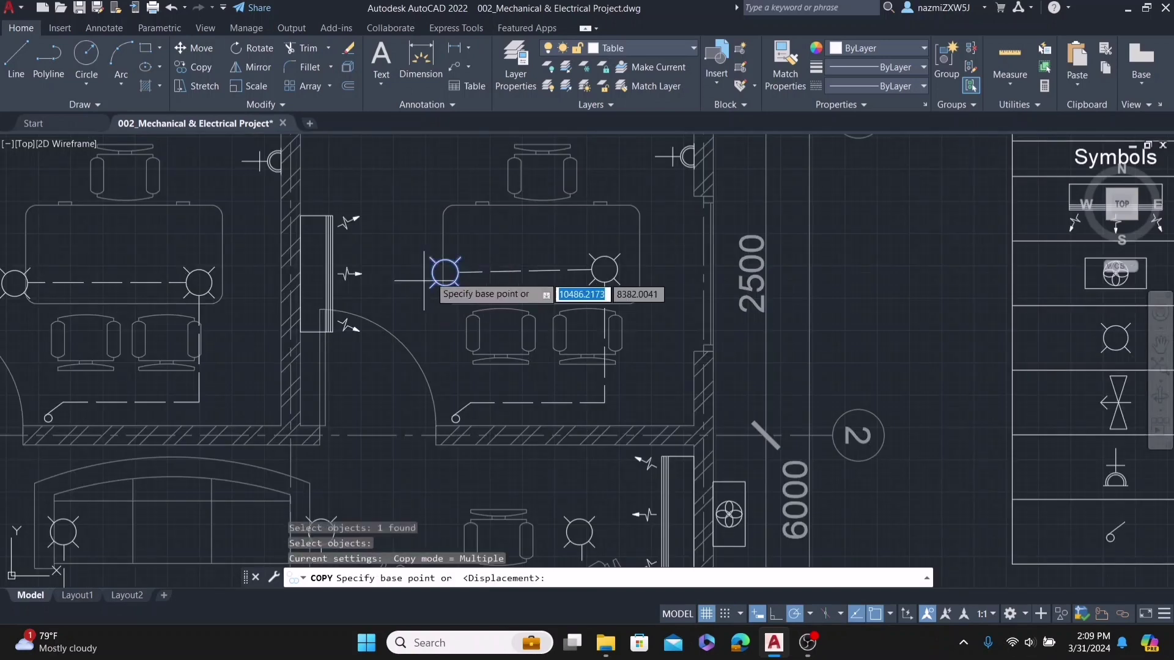
click(445, 272)
scroll(441, 267, down, 3)
scroll(450, 321, up, 3)
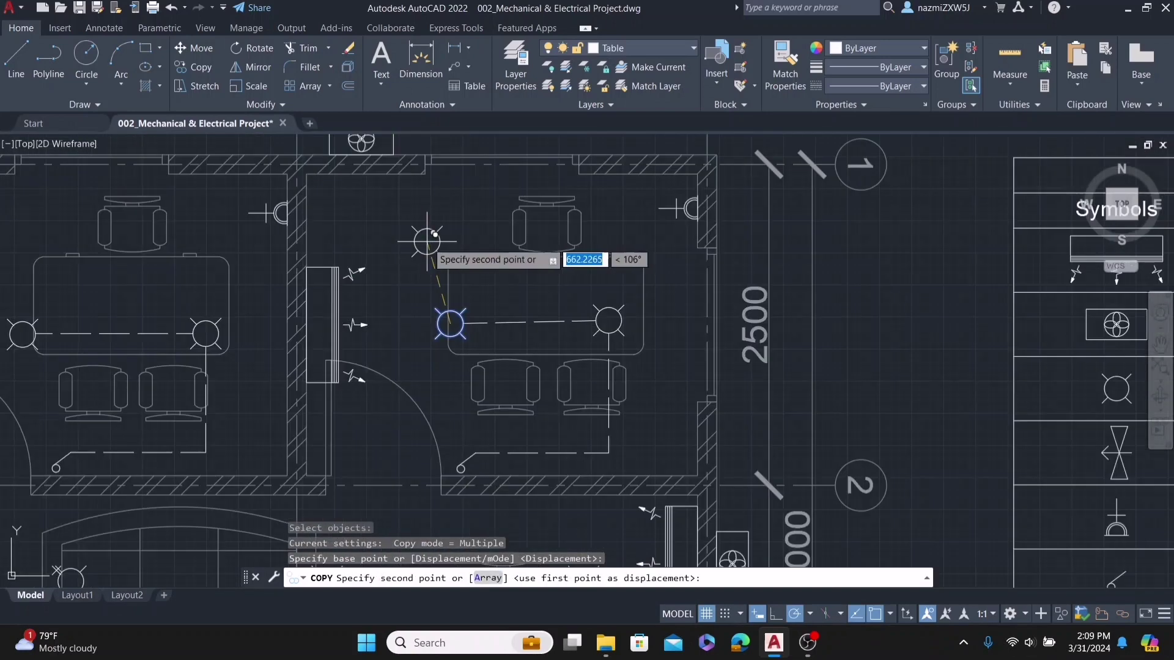
click(397, 224)
key(Escape)
key(Escape)
Update all data links so the legend's Downlight quantity reads 14
scroll(396, 223, down, 3)
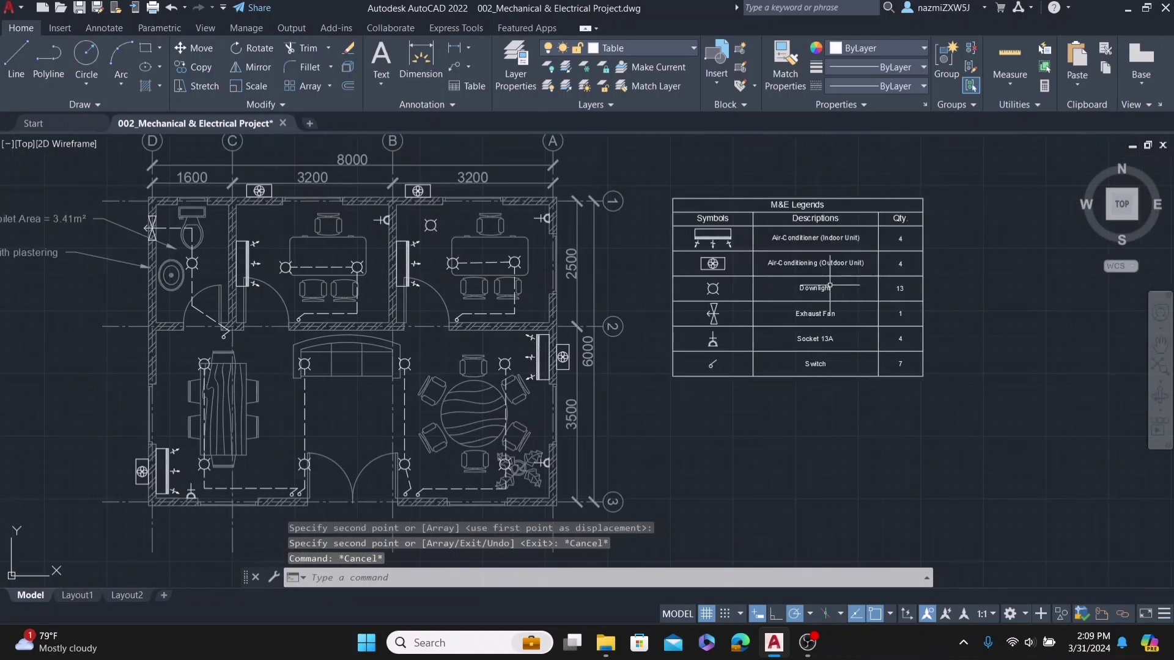
scroll(874, 257, up, 2)
click(674, 315)
key(Escape)
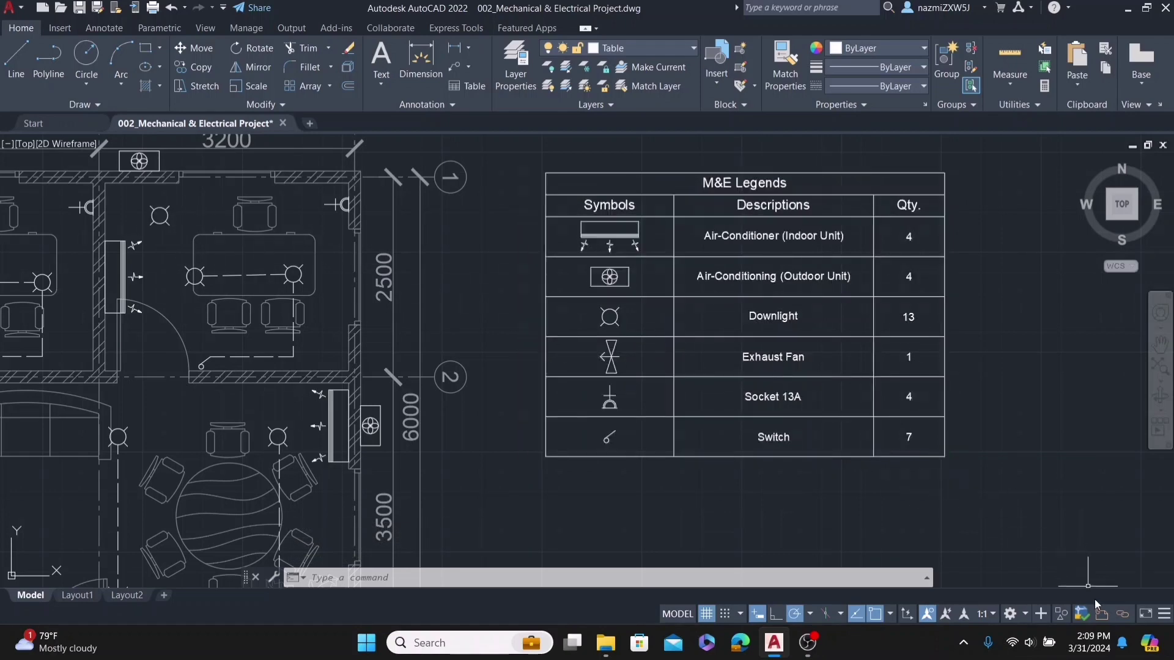
click(1124, 615)
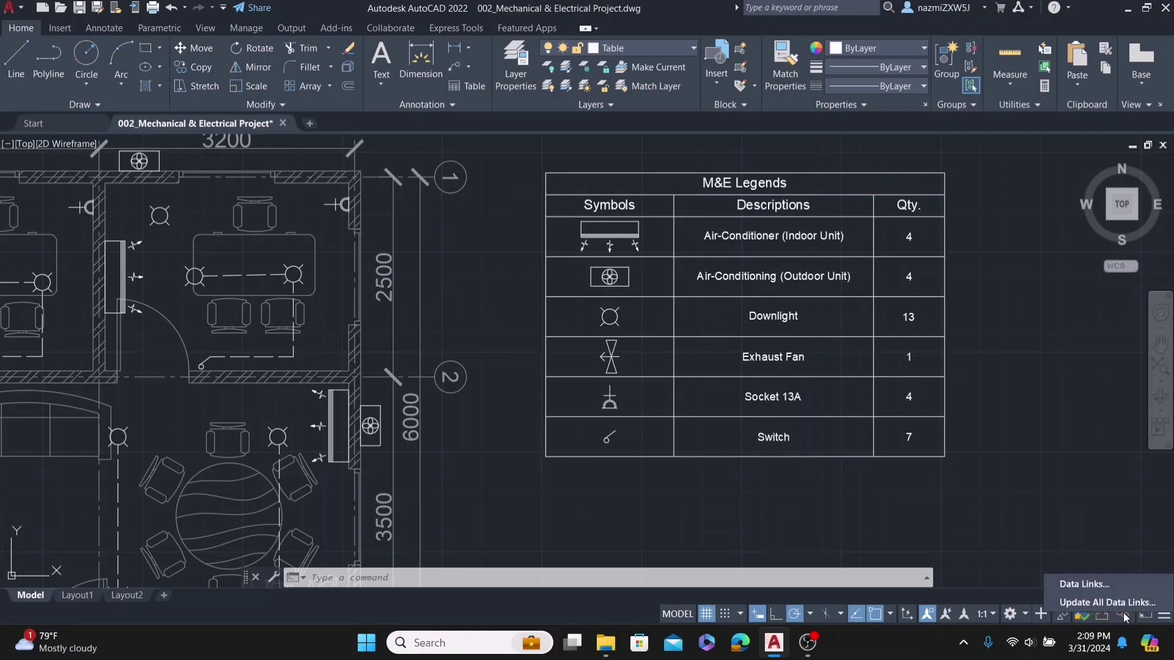
click(1079, 605)
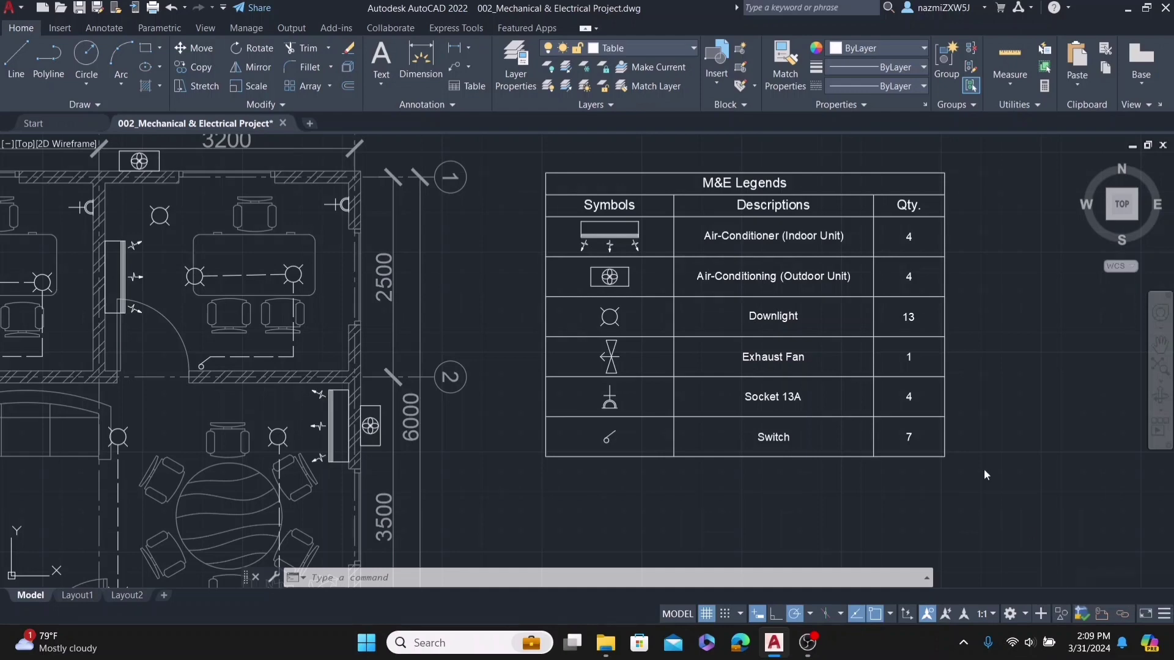
scroll(919, 317, up, 8)
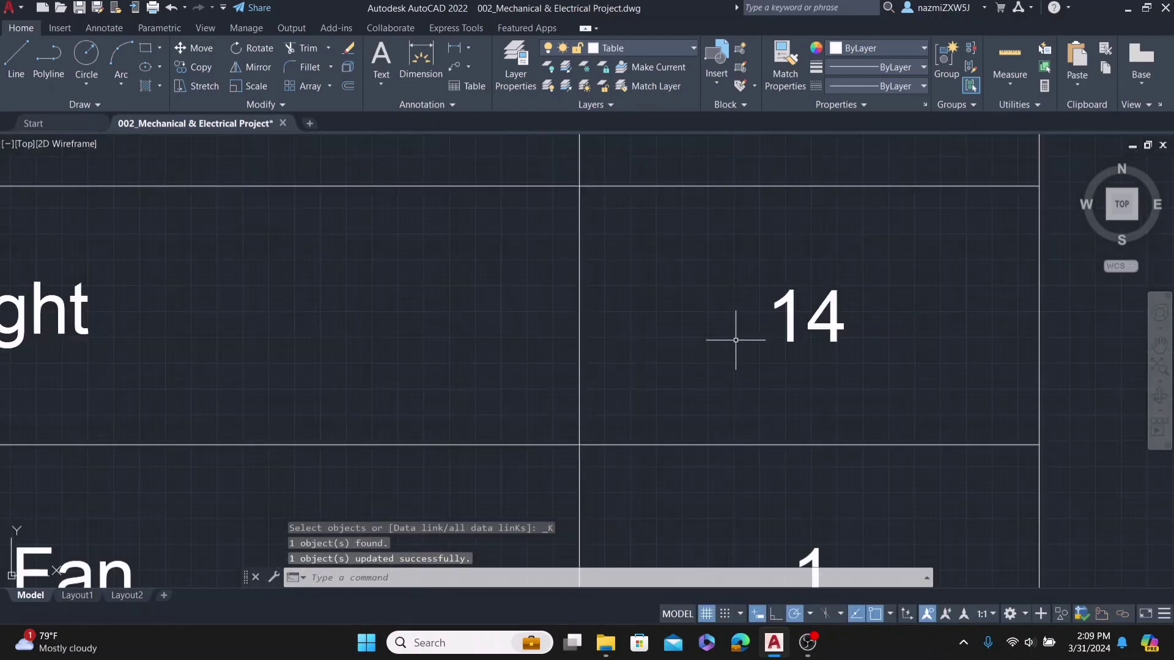
scroll(864, 296, down, 3)
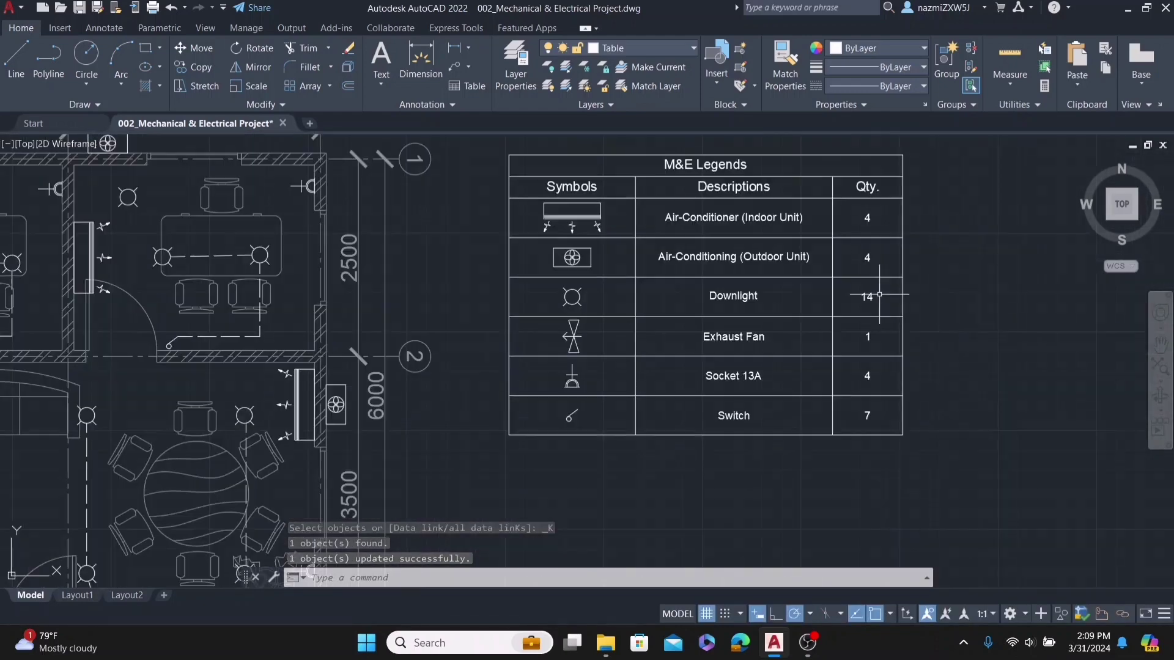
scroll(865, 291, down, 2)
scroll(866, 294, up, 1)
key(Escape)
middle_drag(819, 312, 865, 320)
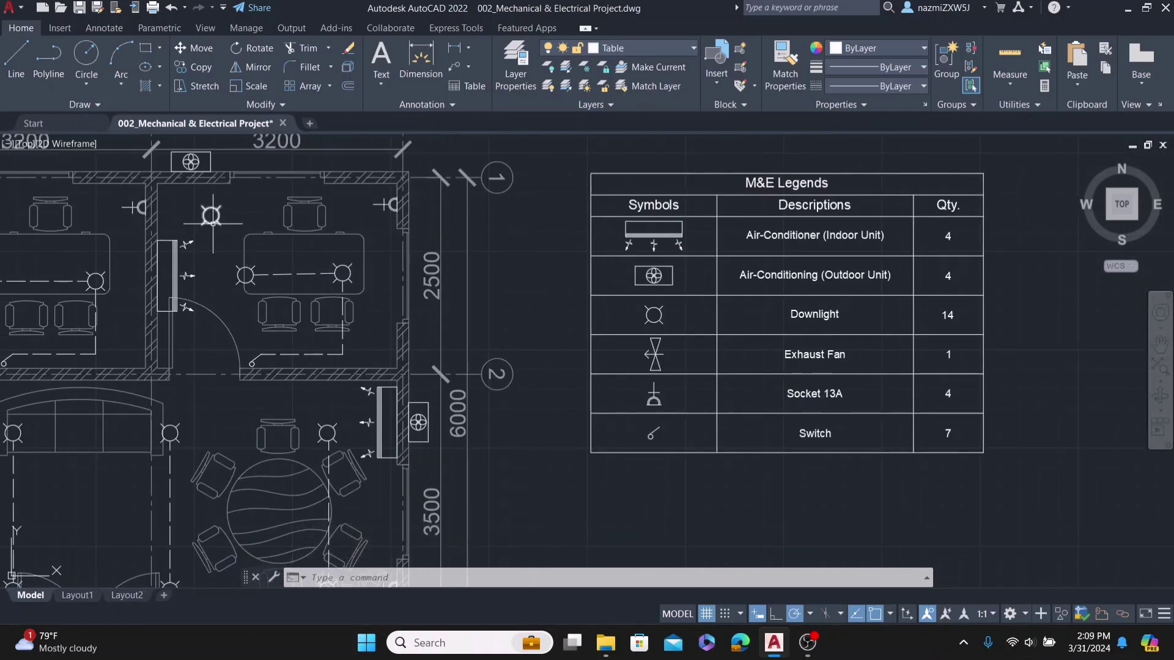
Delete the extra downlight and update all data links so Downlight reads 13 again
click(212, 215)
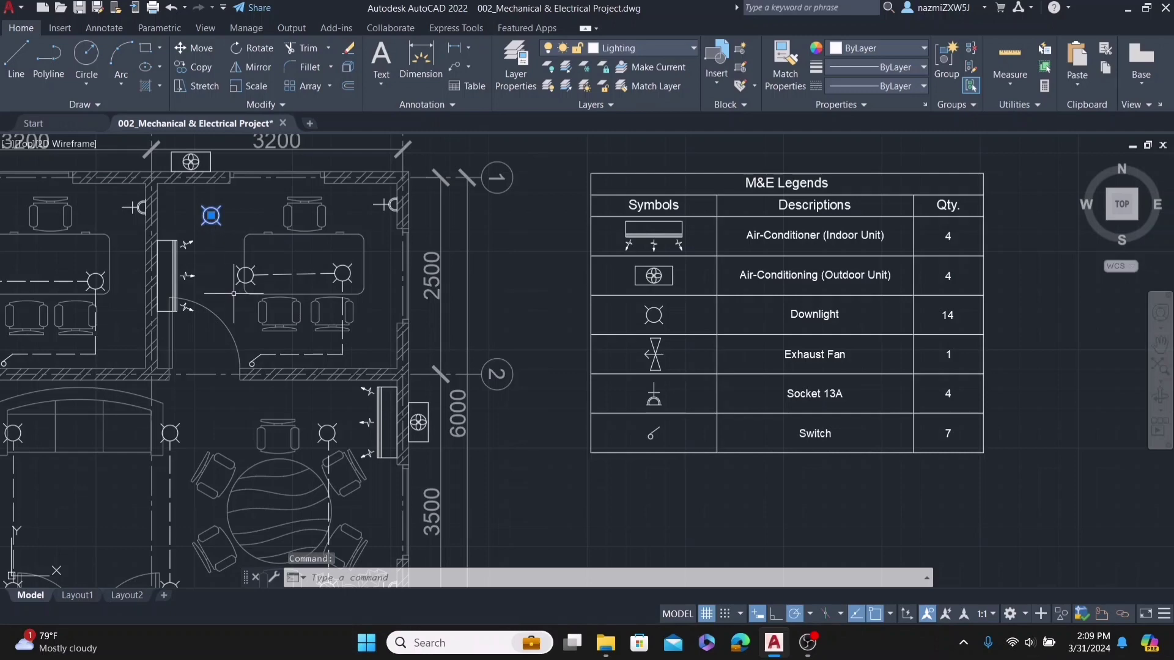
key(Delete)
click(618, 333)
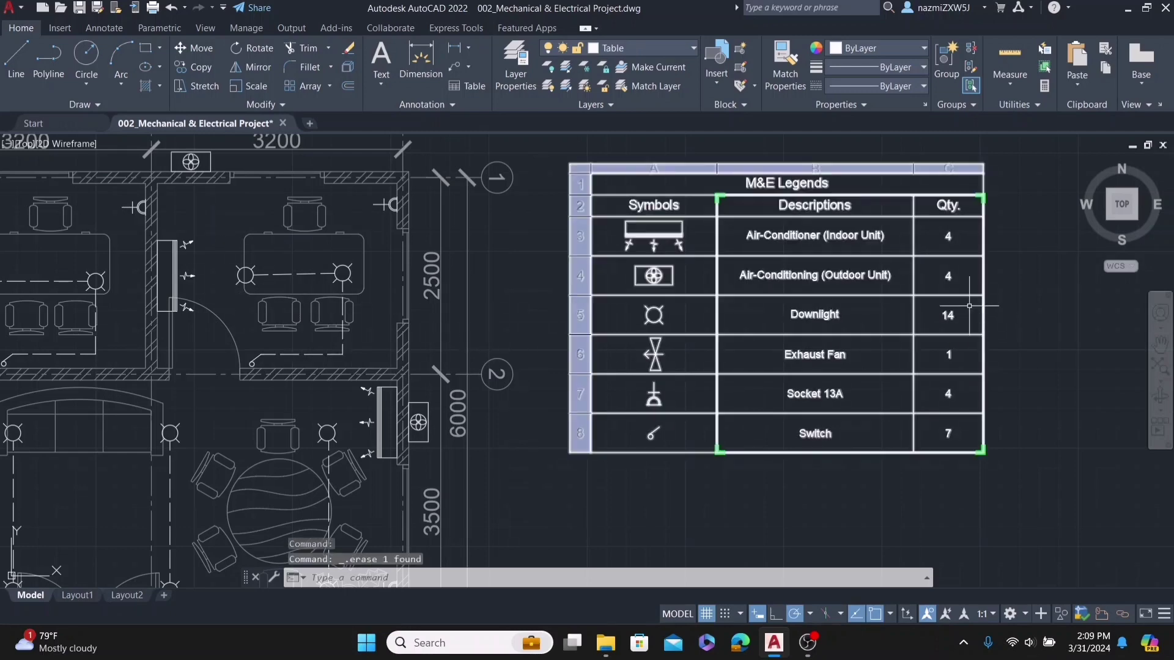
right_click(1125, 615)
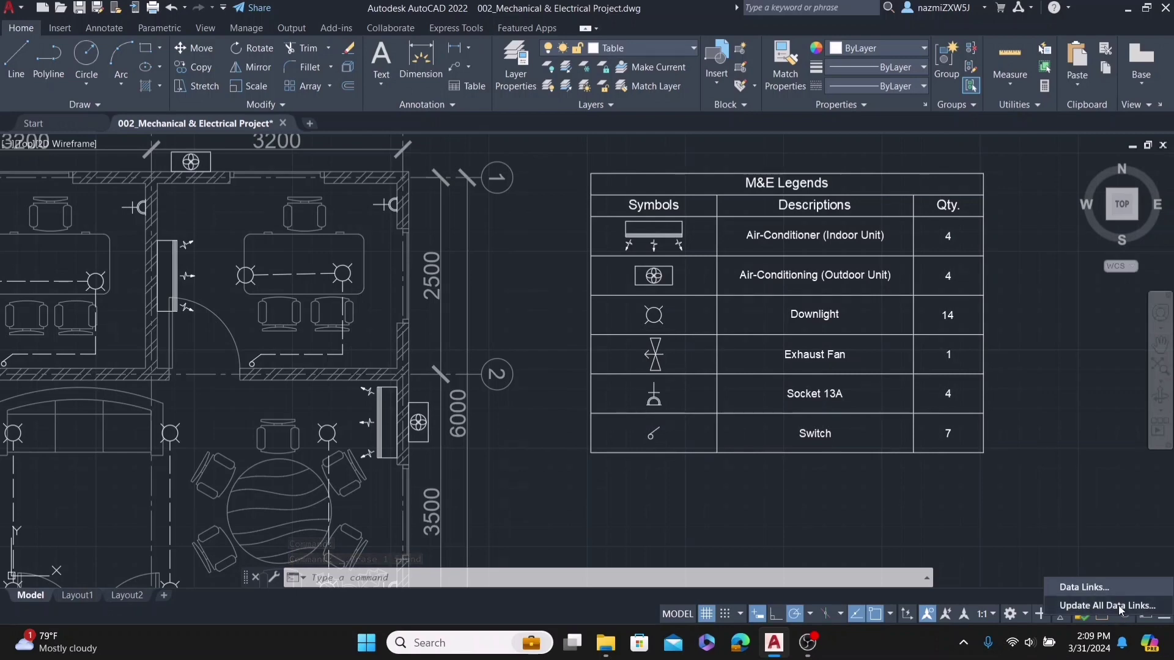
click(1119, 606)
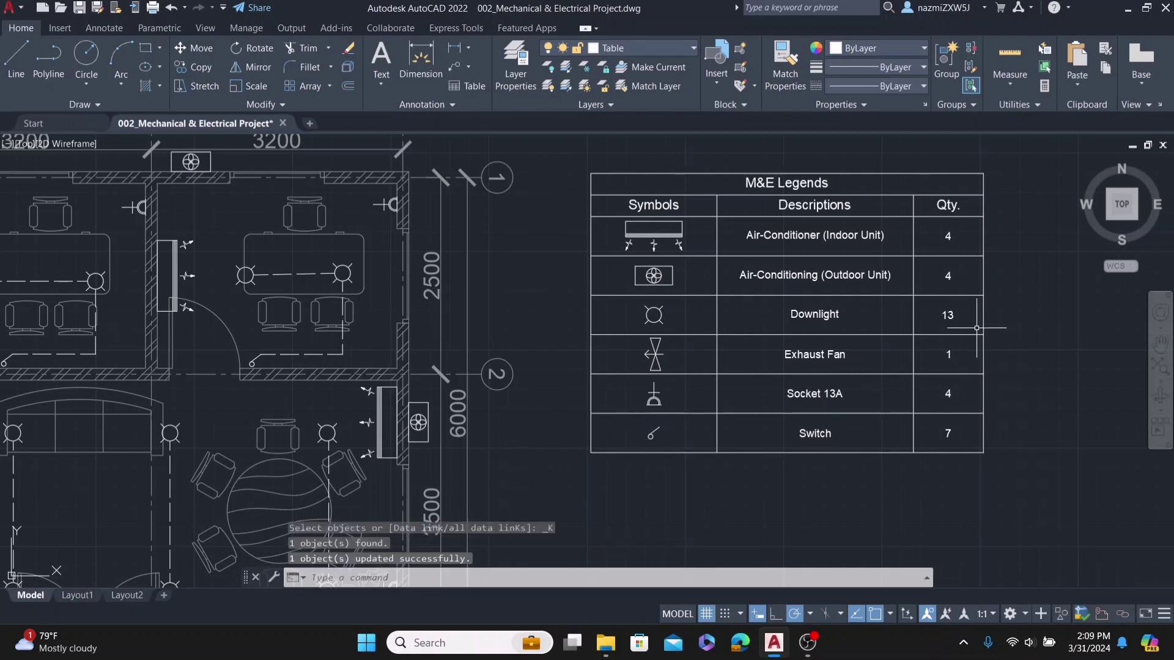
scroll(953, 304, down, 2)
middle_drag(801, 359, 847, 339)
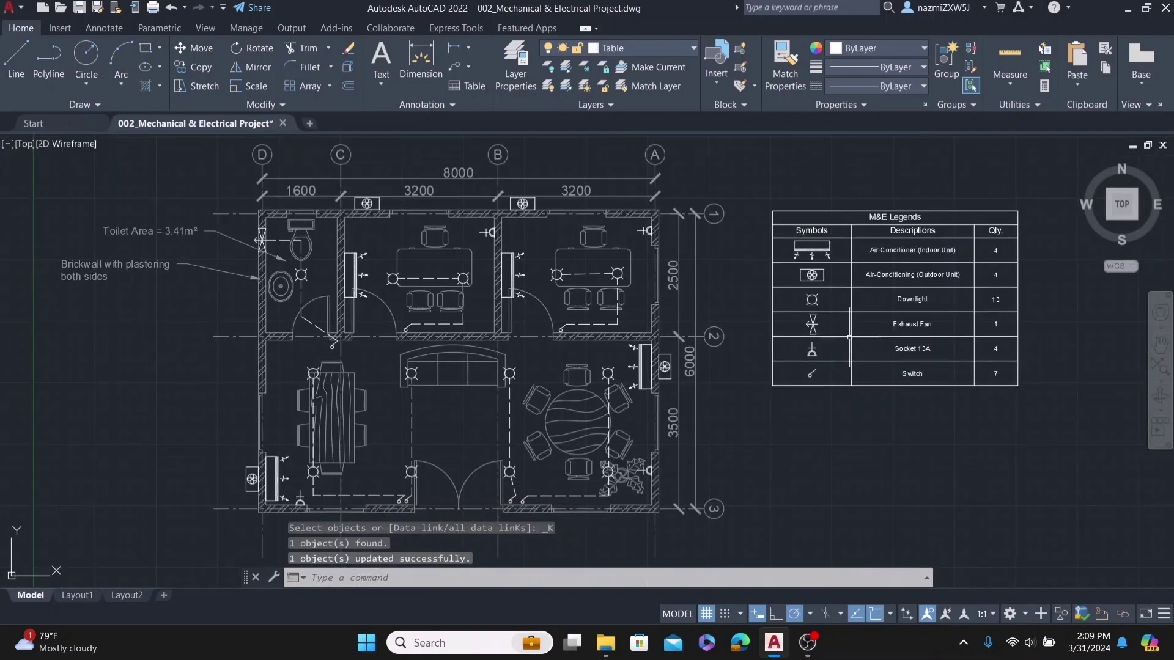
middle_drag(881, 456, 857, 465)
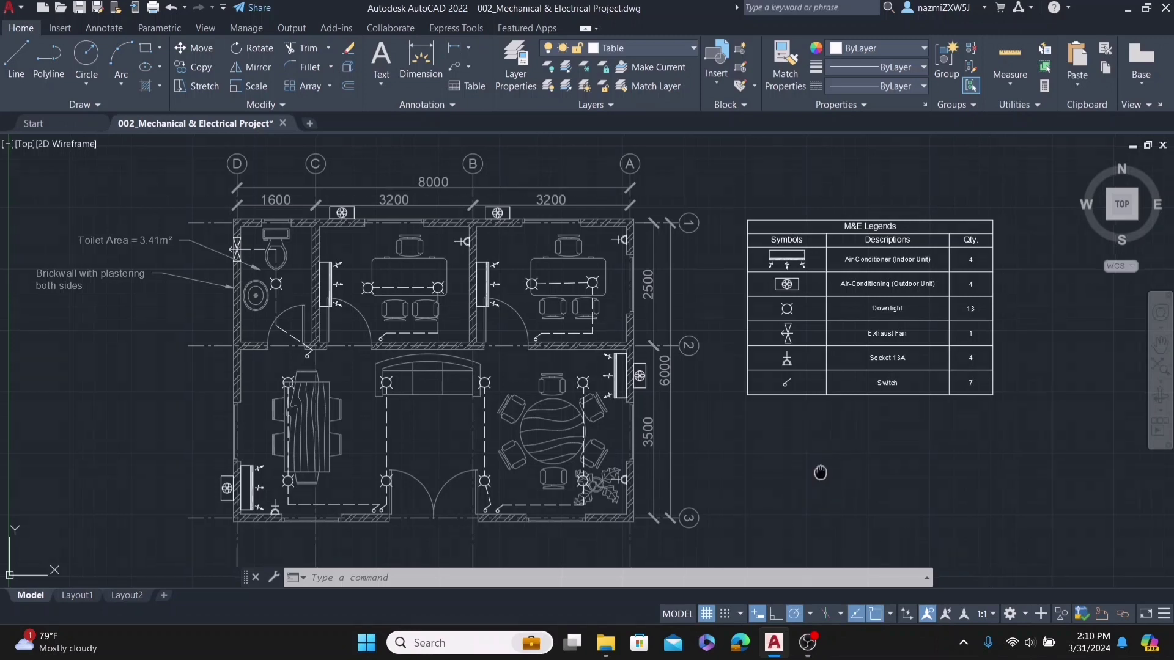
Launch Extract Data from the Insert tab's Linking & Extraction panel
middle_drag(817, 483, 786, 428)
middle_drag(656, 374, 686, 430)
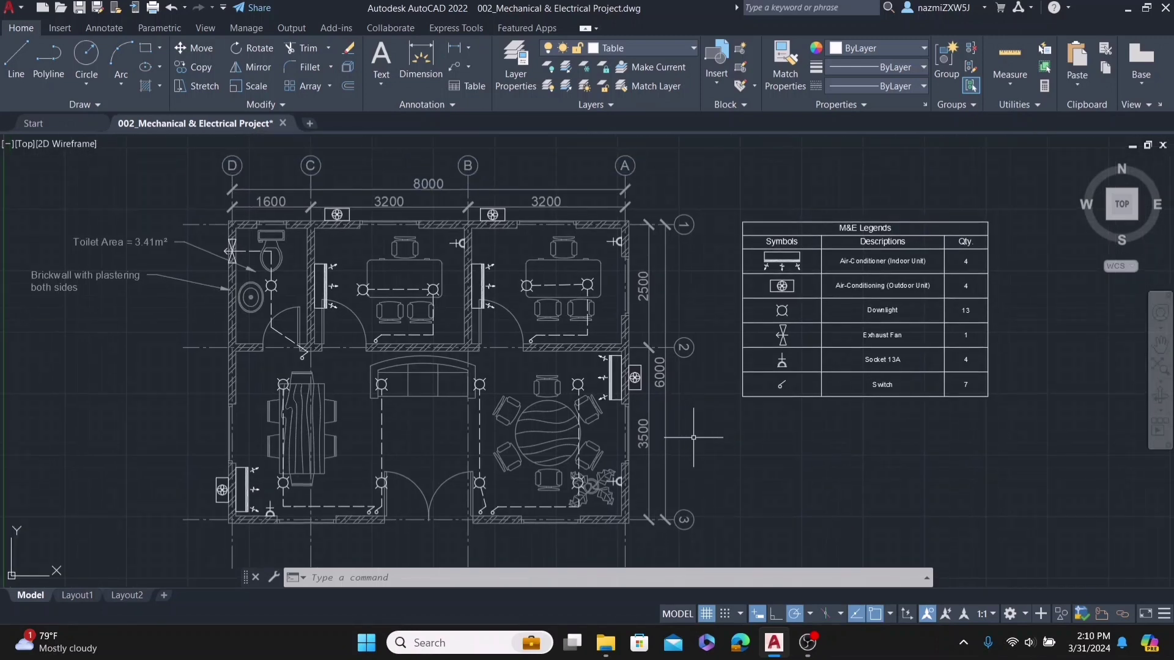
click(66, 31)
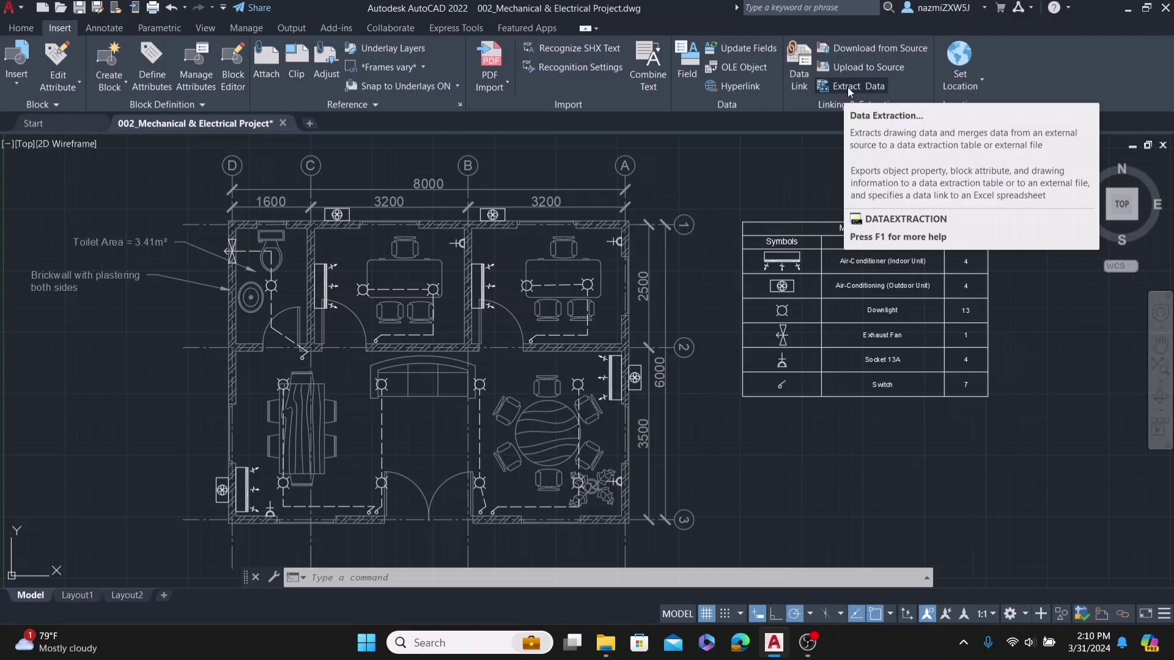
click(847, 87)
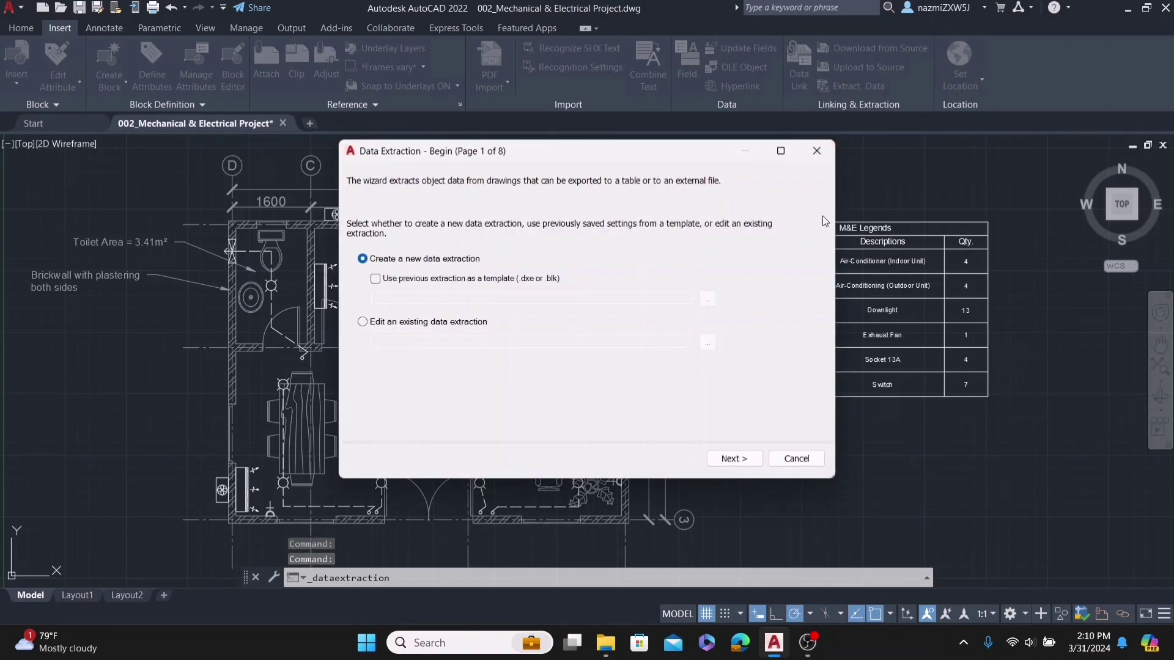
Choose a new extraction and browse to Desktop > NF Design & Engineering > 7. Training > AutoCAD > 231216 AutoCAD KL > AutoCAD Project
click(734, 459)
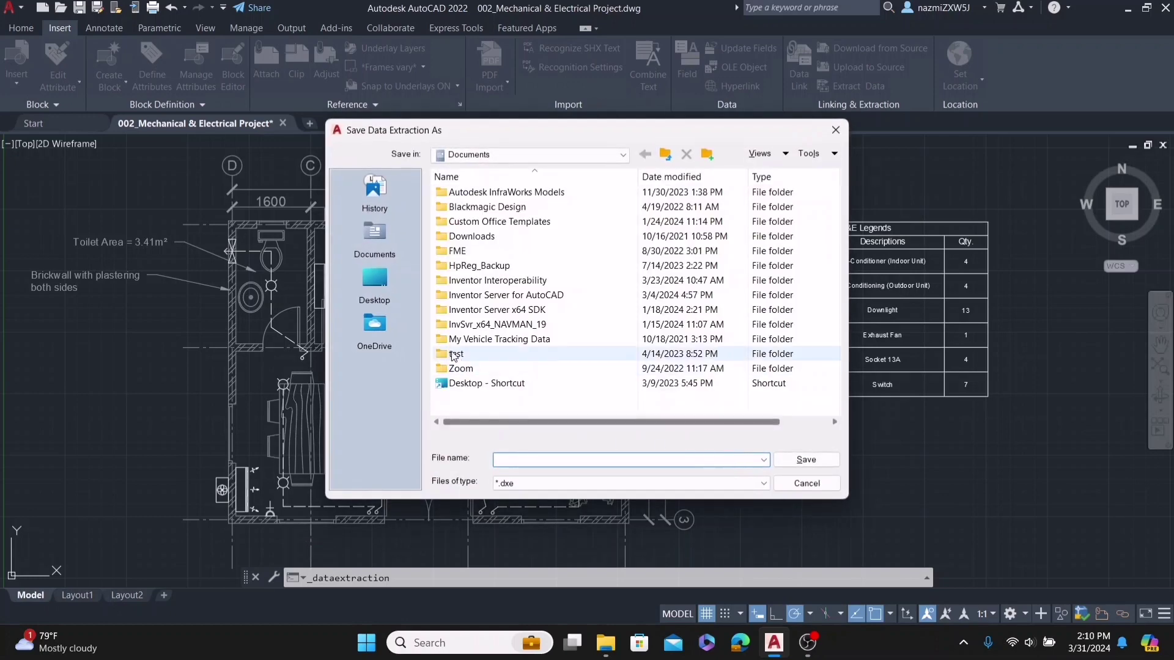
click(393, 287)
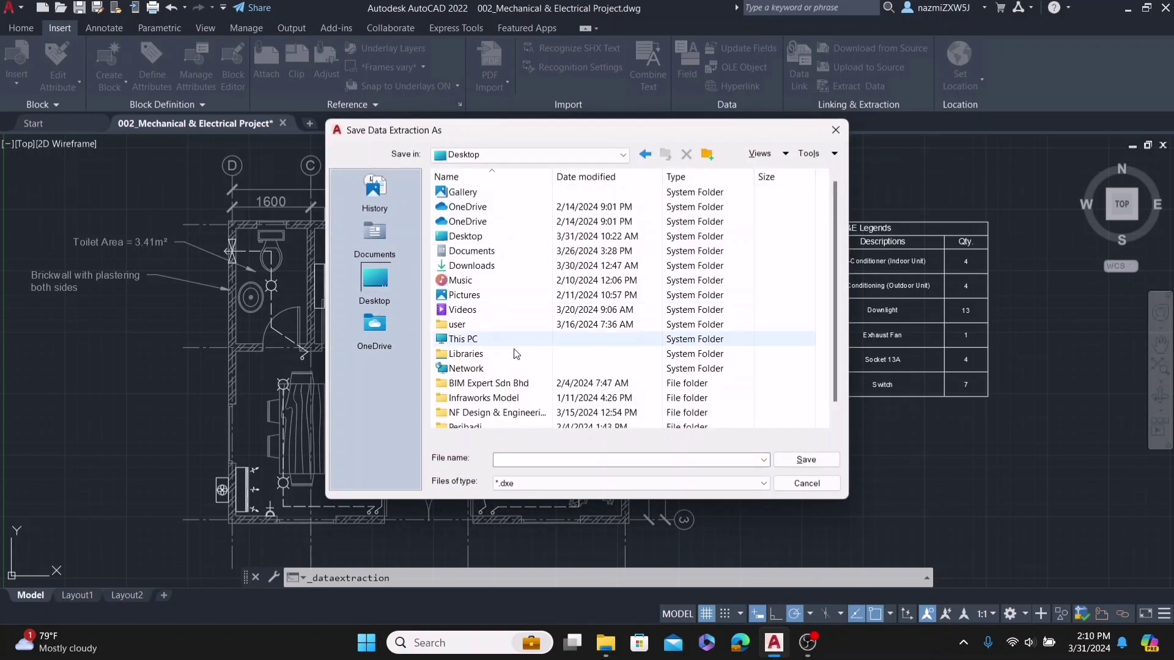
double_click(538, 413)
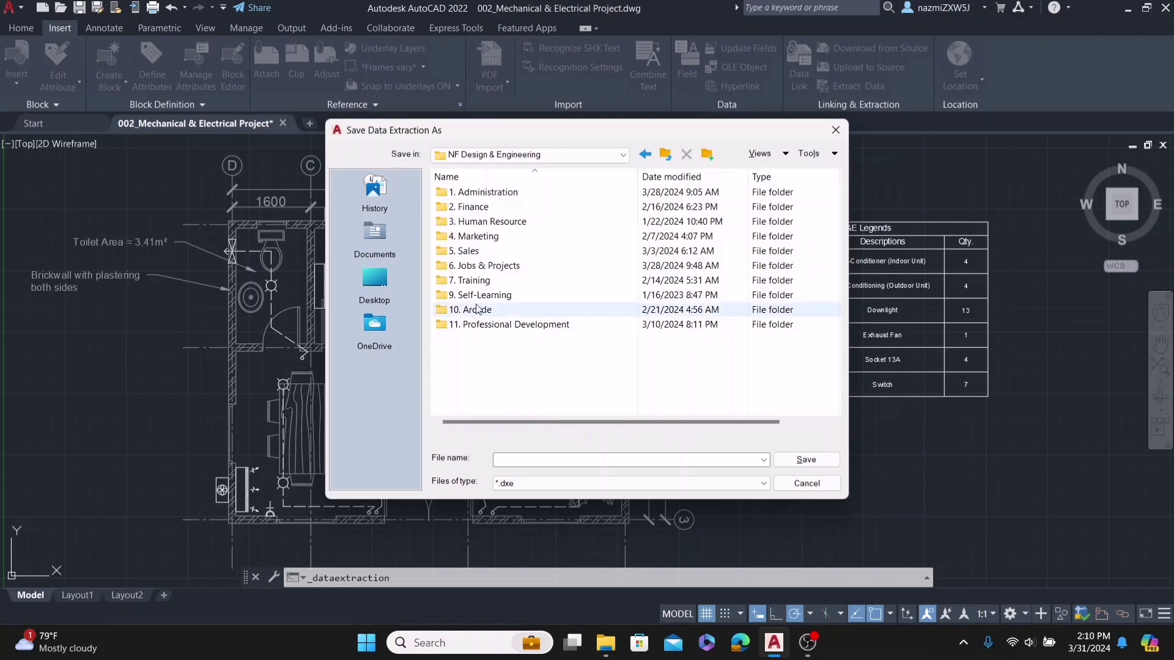
double_click(516, 285)
scroll(513, 293, up, 2)
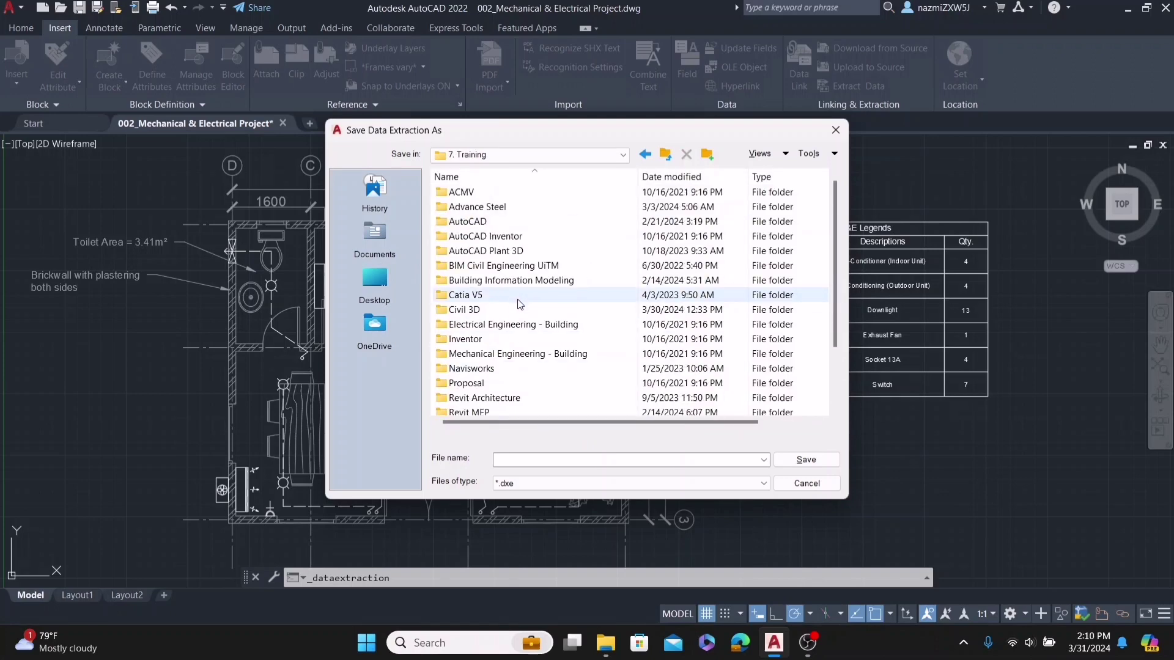
double_click(483, 221)
scroll(545, 278, down, 5)
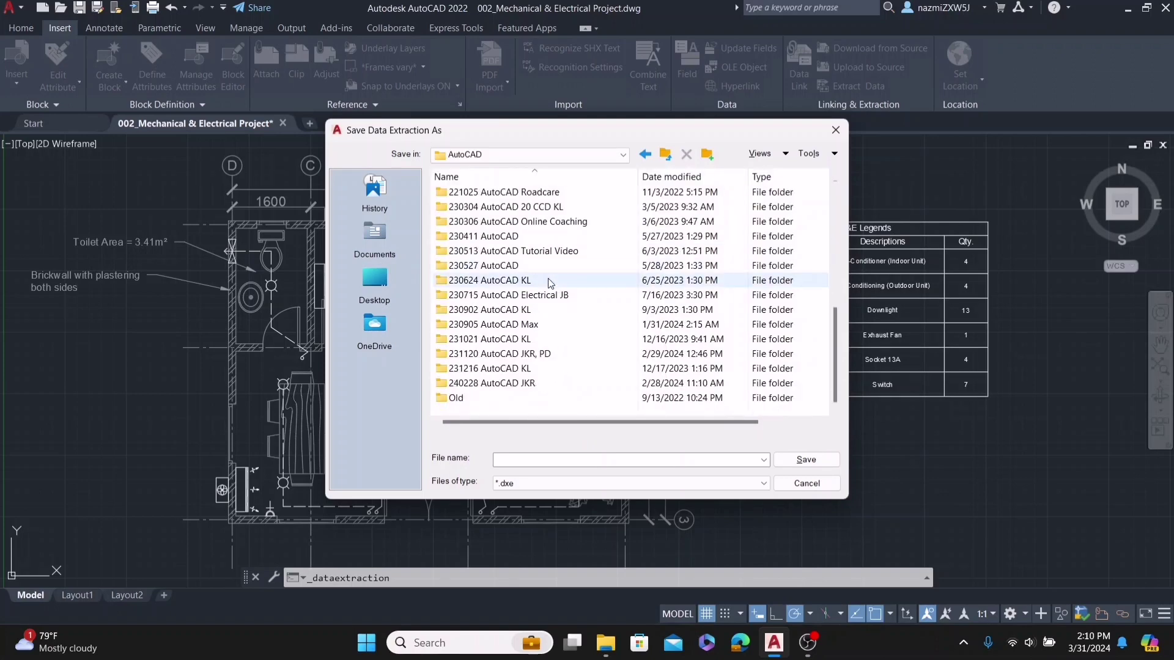
click(534, 368)
double_click(535, 368)
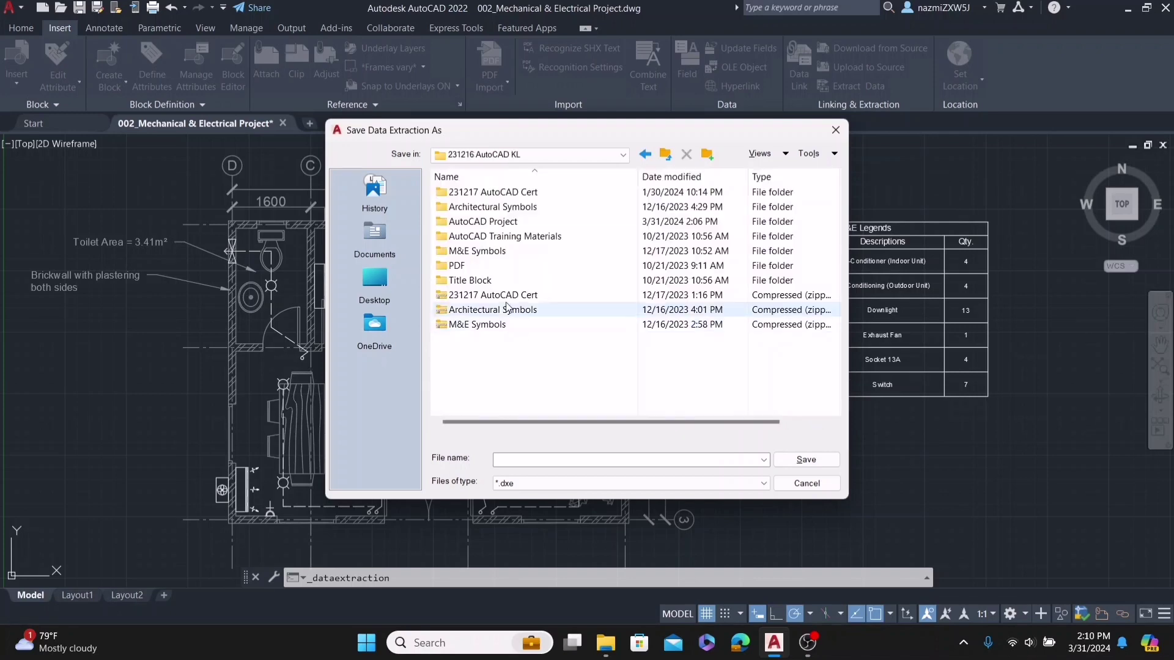
double_click(508, 220)
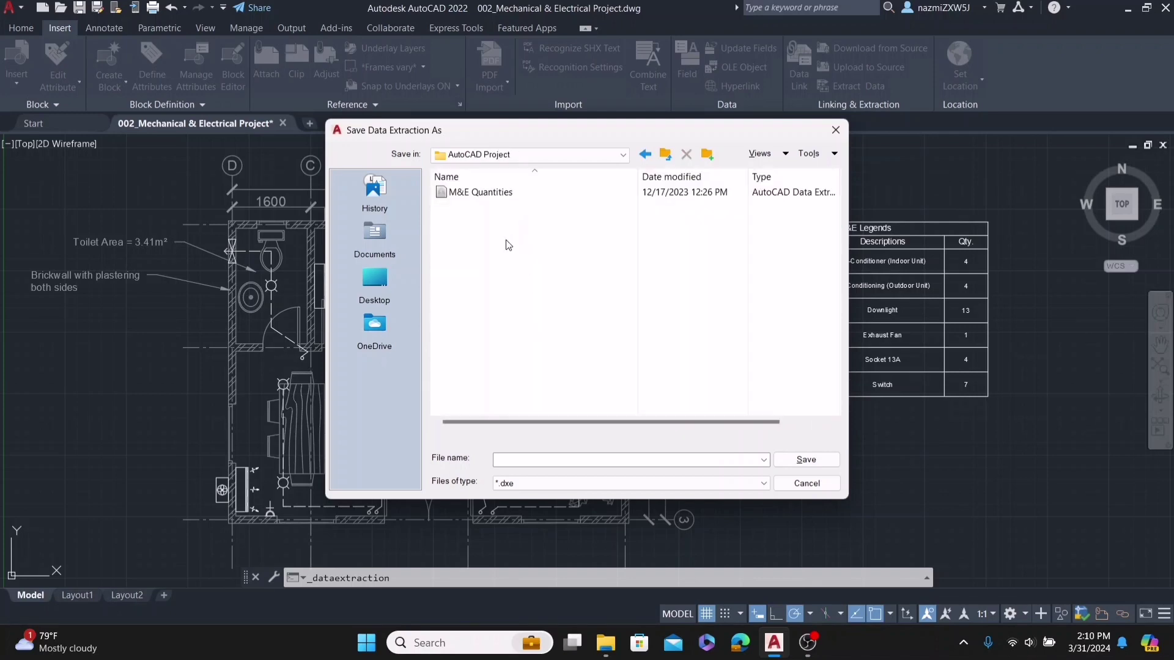
Save the extraction as BQ and continue with the current drawing as its source
click(525, 459)
click(806, 459)
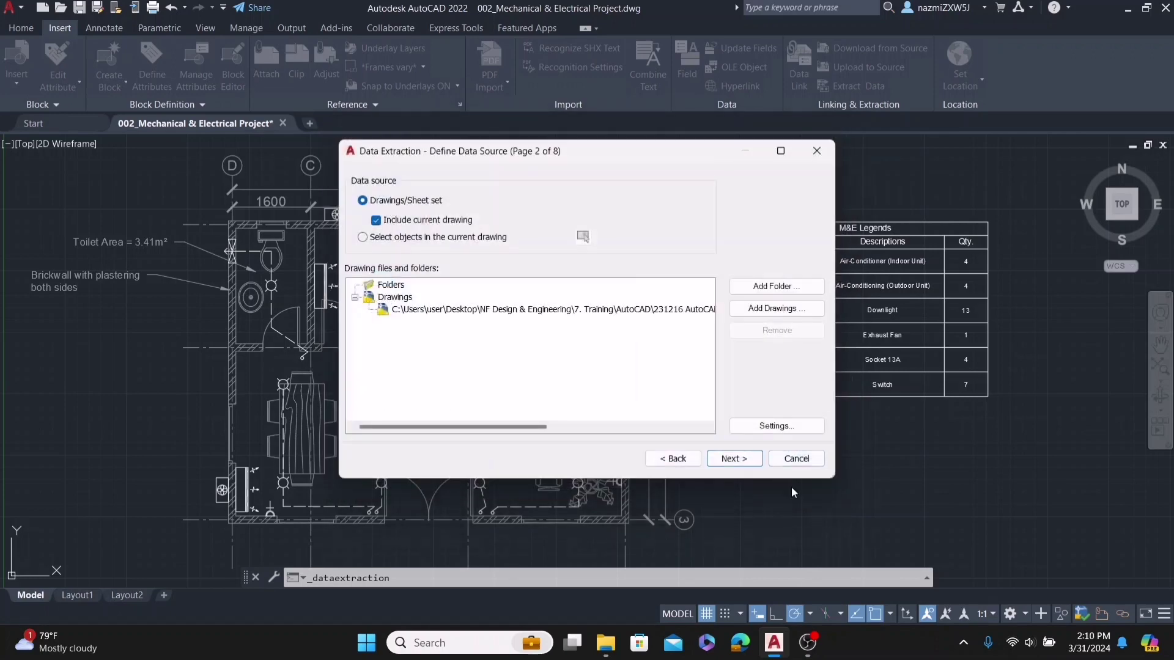
click(743, 458)
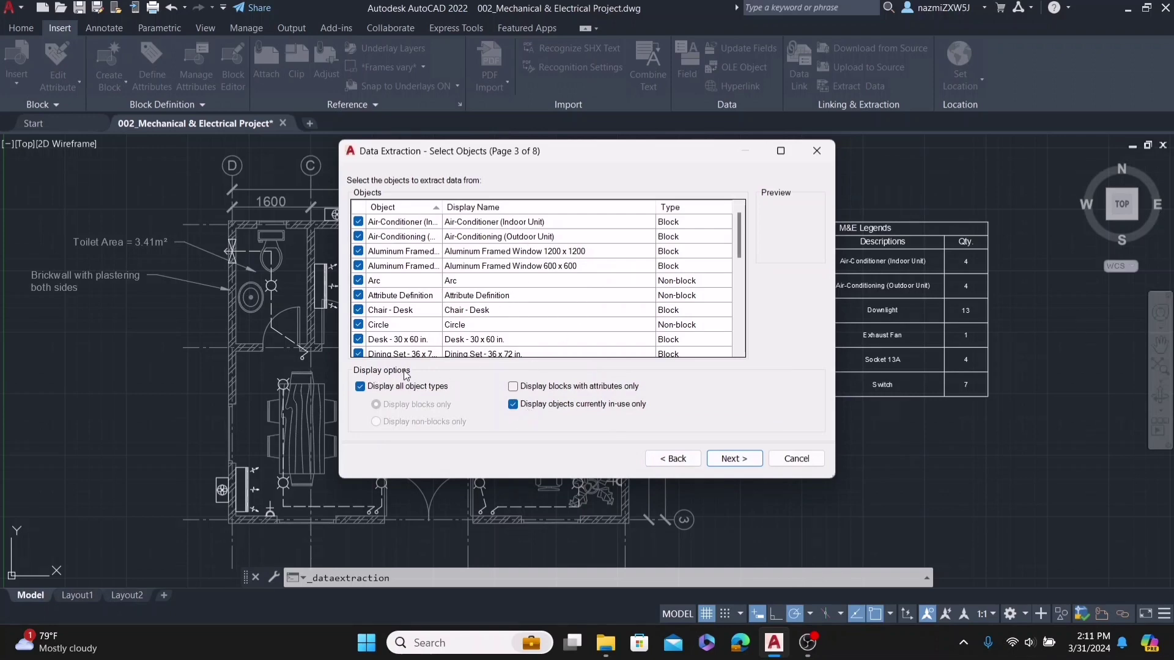
List only block objects, widened and sorted by object name
click(360, 387)
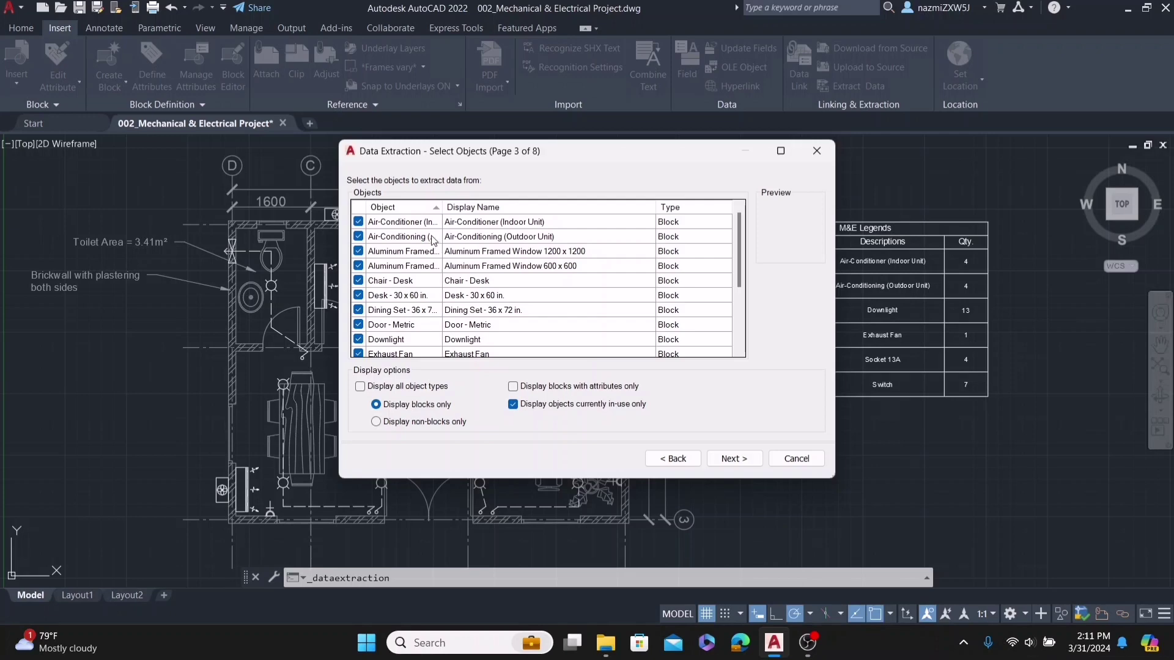
drag(439, 206, 463, 206)
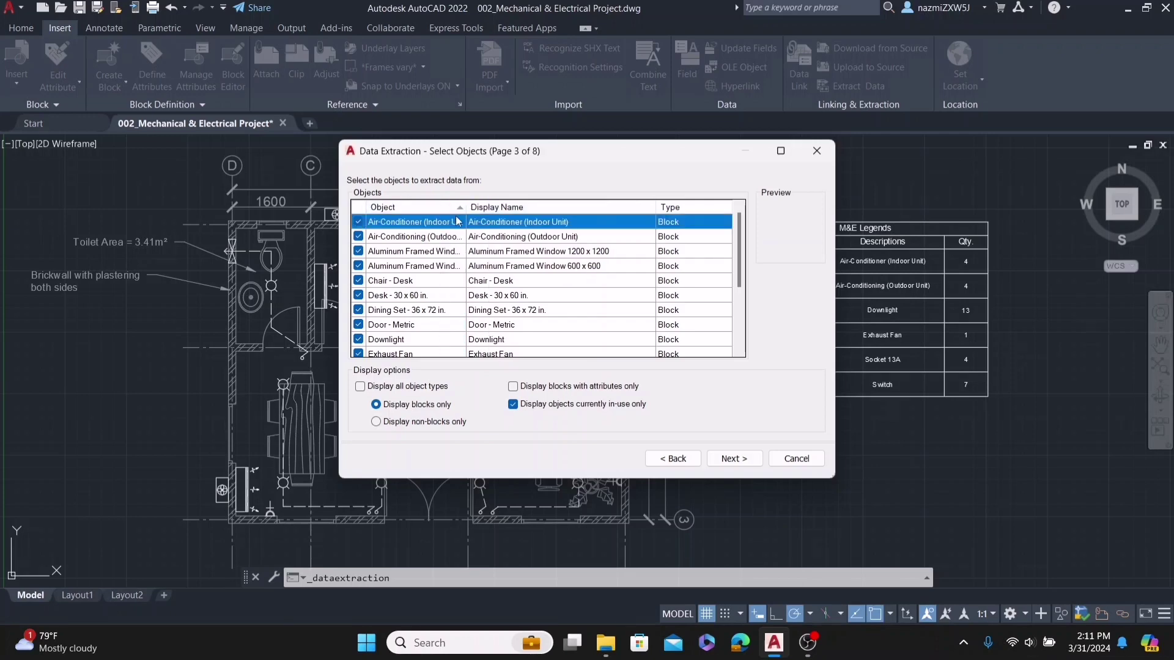
click(368, 208)
Untick the window, desk, dining set, door, grid head, plant, sink, sofa and toilet blocks
click(358, 237)
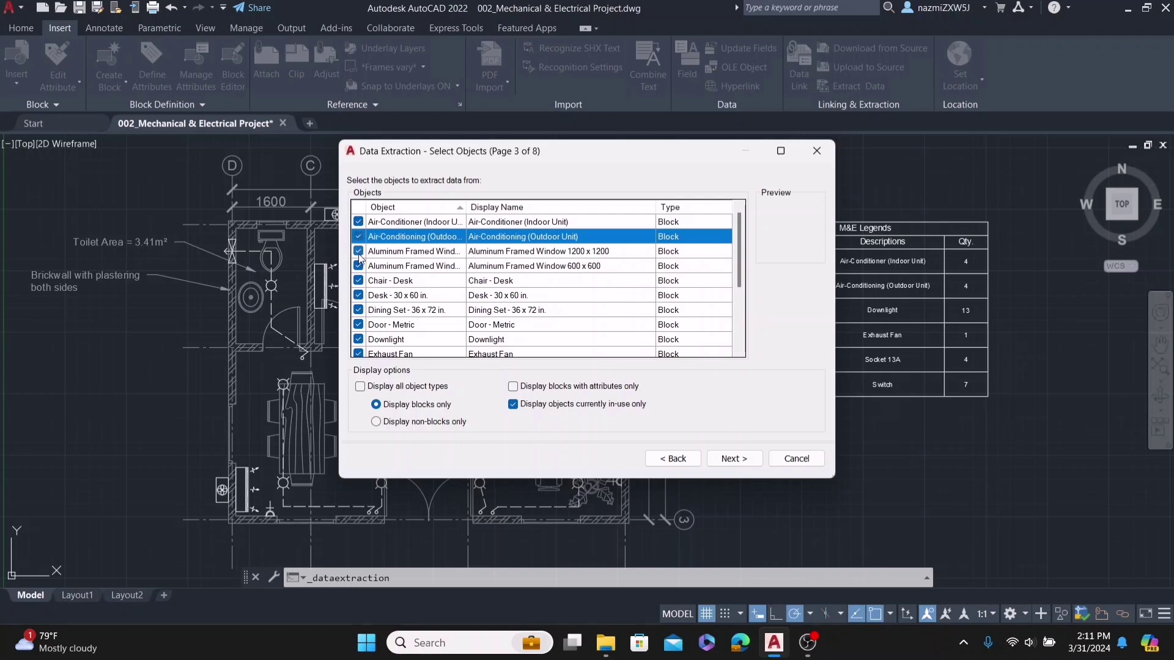
click(359, 252)
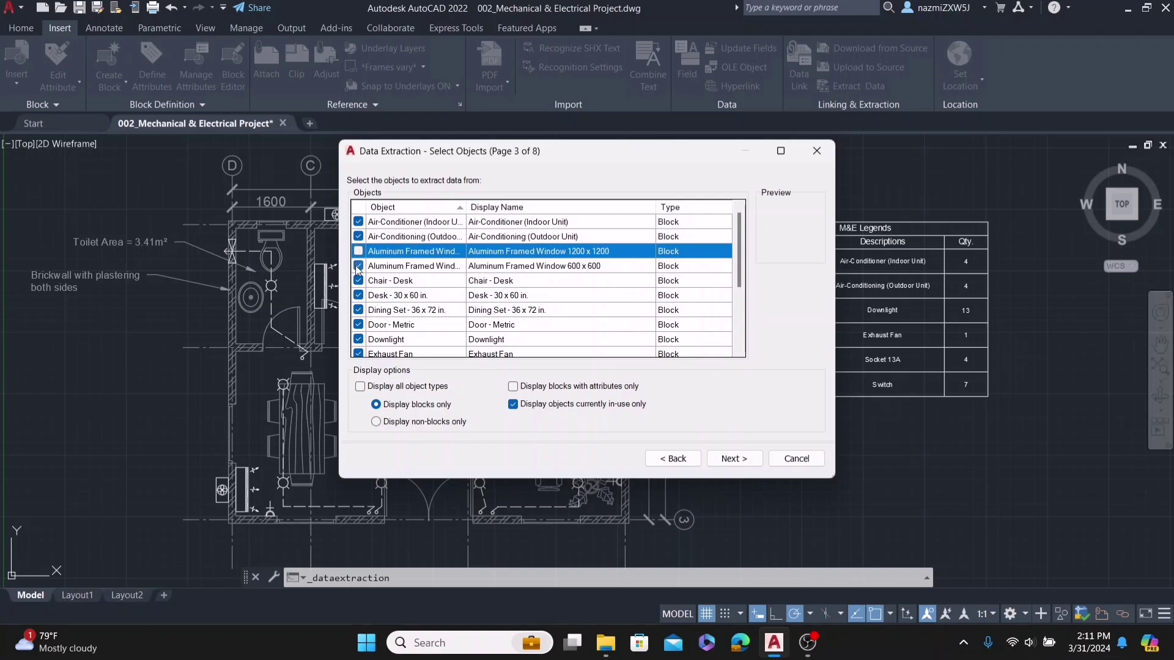
click(358, 266)
click(359, 296)
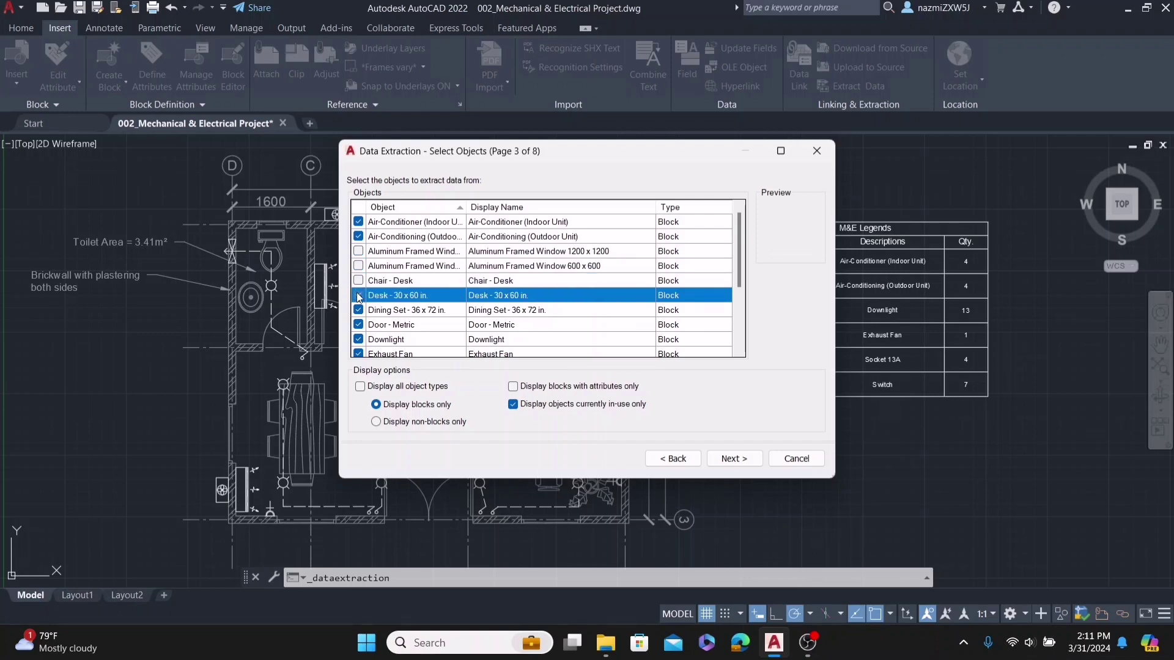
click(359, 310)
scroll(374, 342, down, 1)
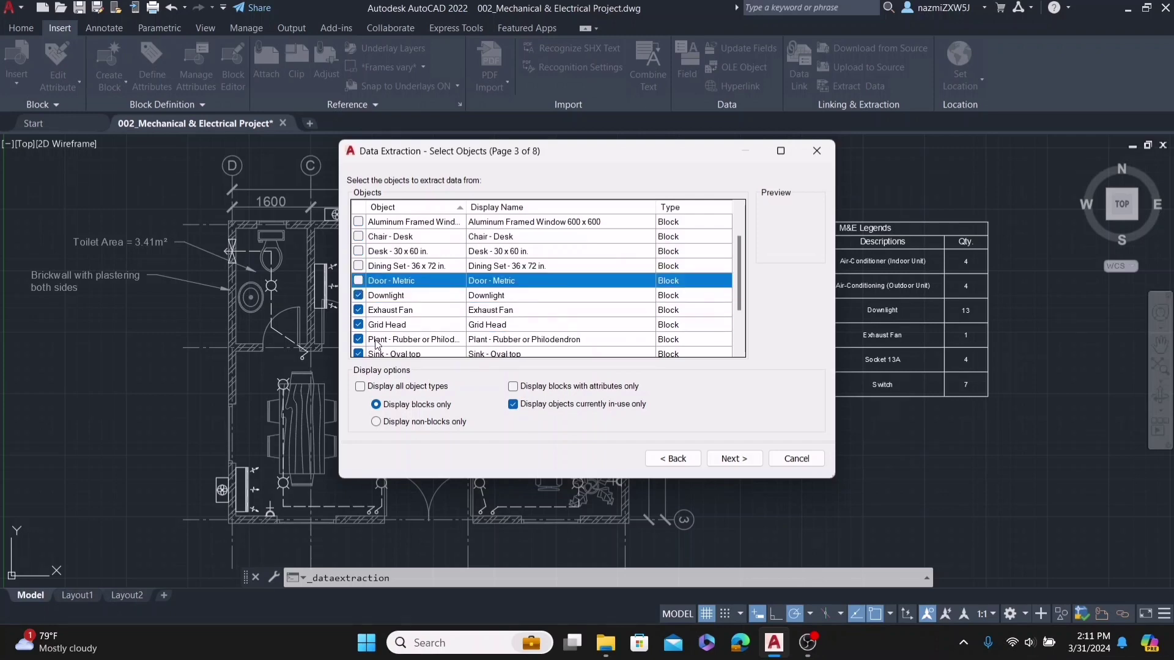
click(358, 325)
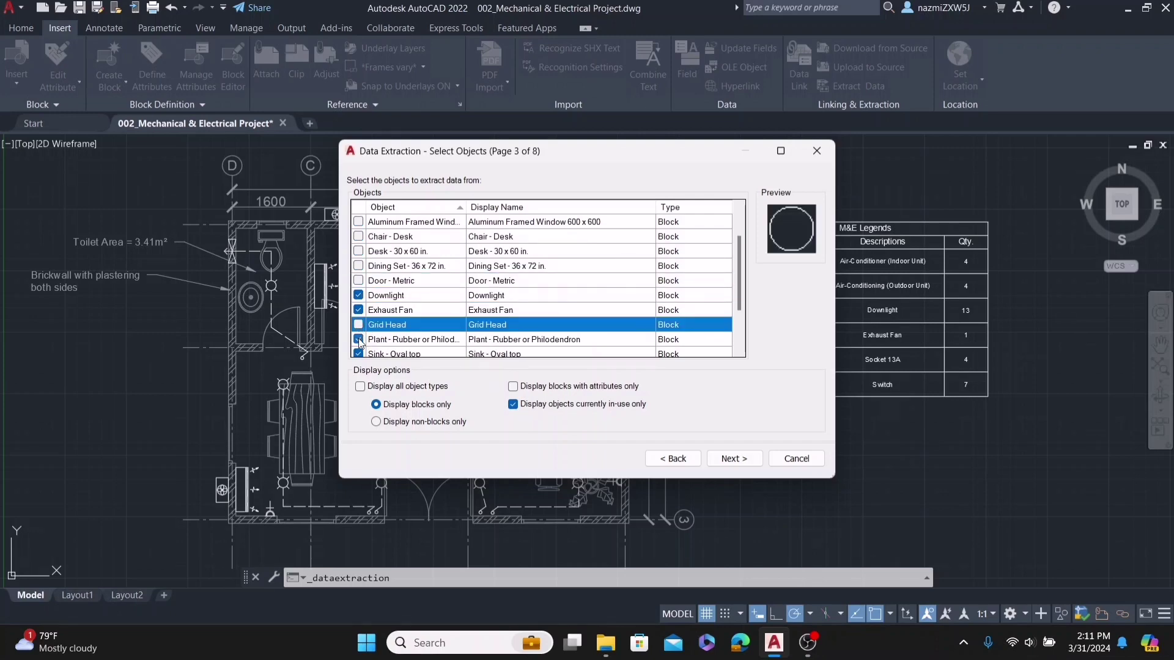
click(358, 339)
scroll(365, 293, down, 2)
click(359, 280)
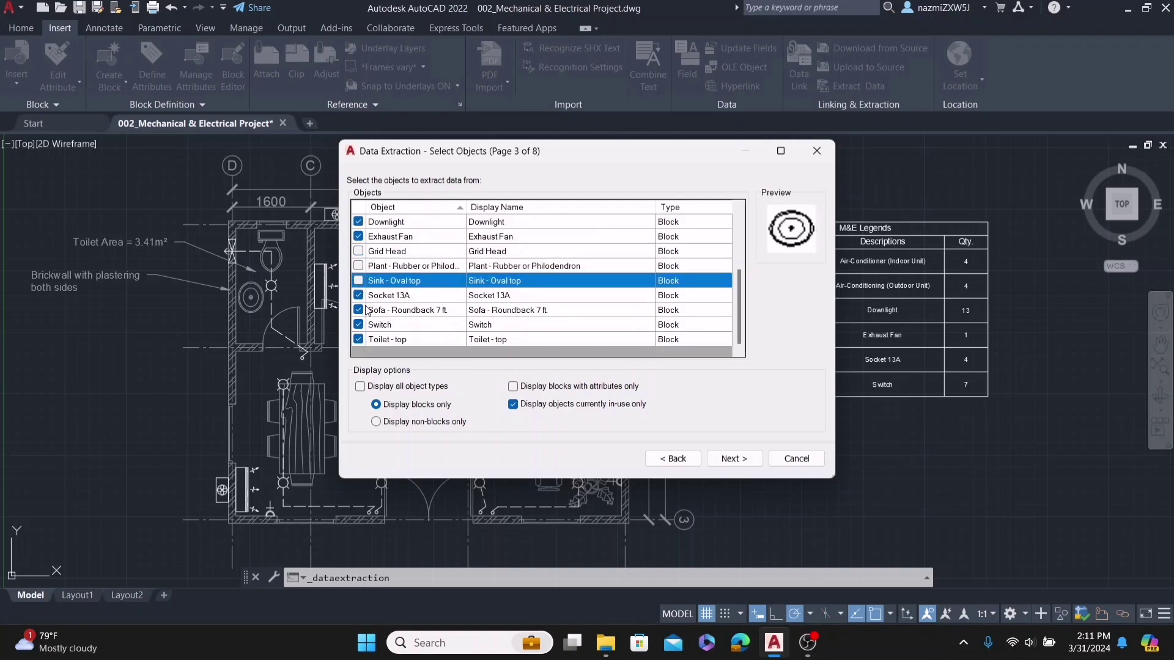
click(359, 310)
click(359, 340)
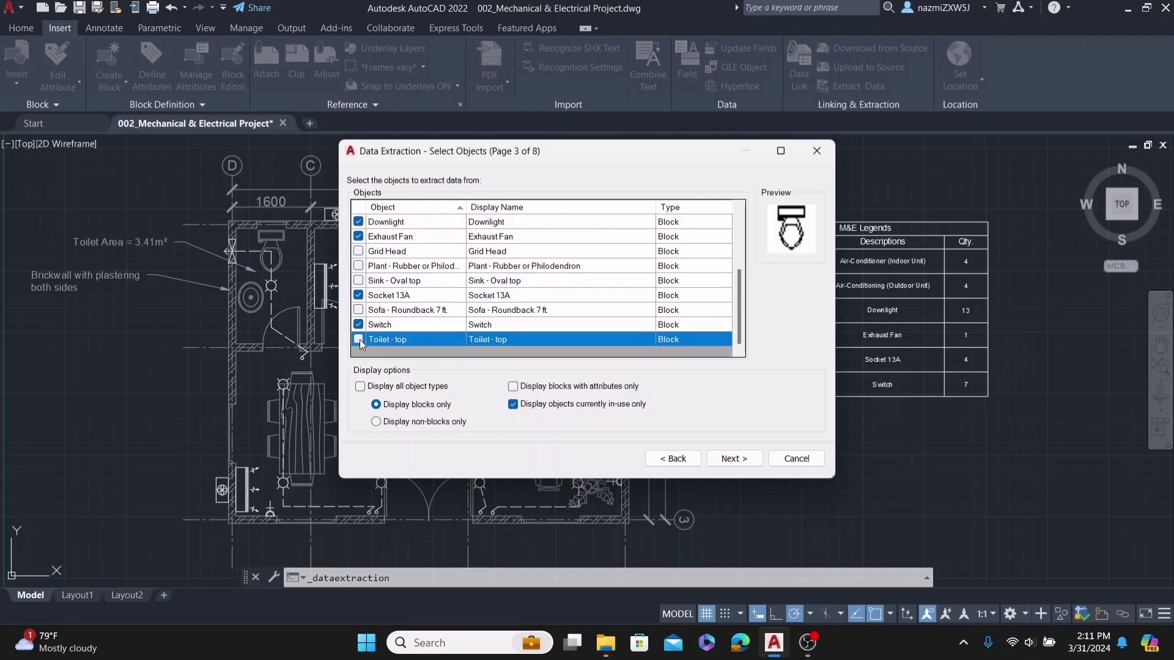
Keep Switch, Socket 13A, Exhaust Fan, Downlight and both air-conditioners ticked, then continue
click(388, 328)
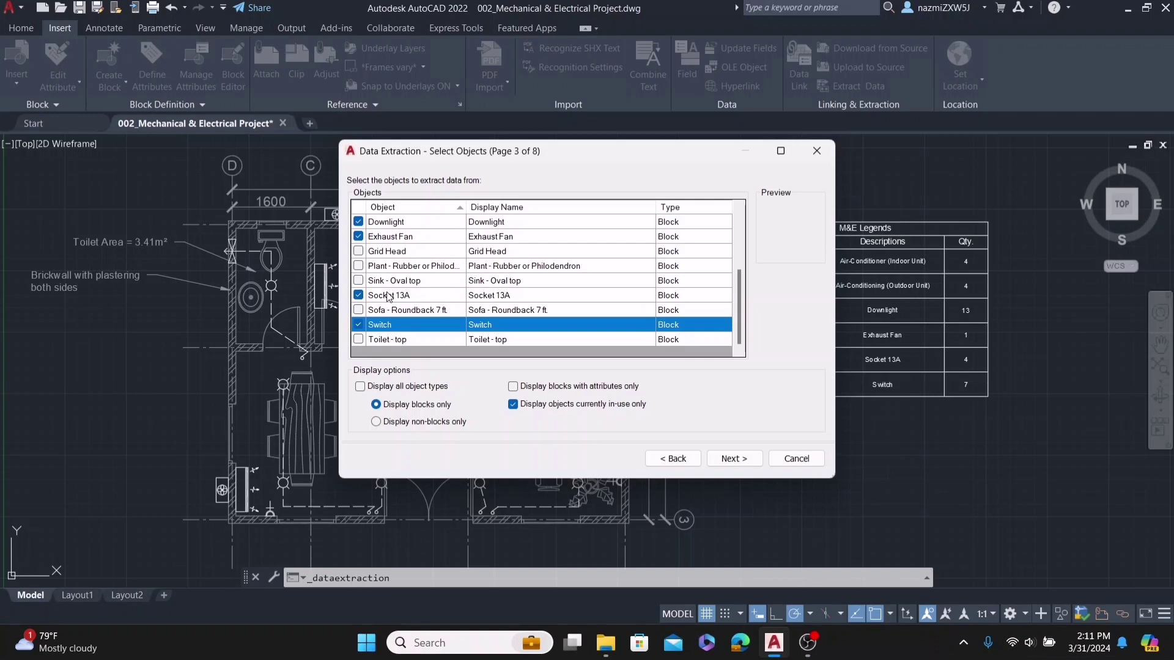
click(388, 296)
click(398, 239)
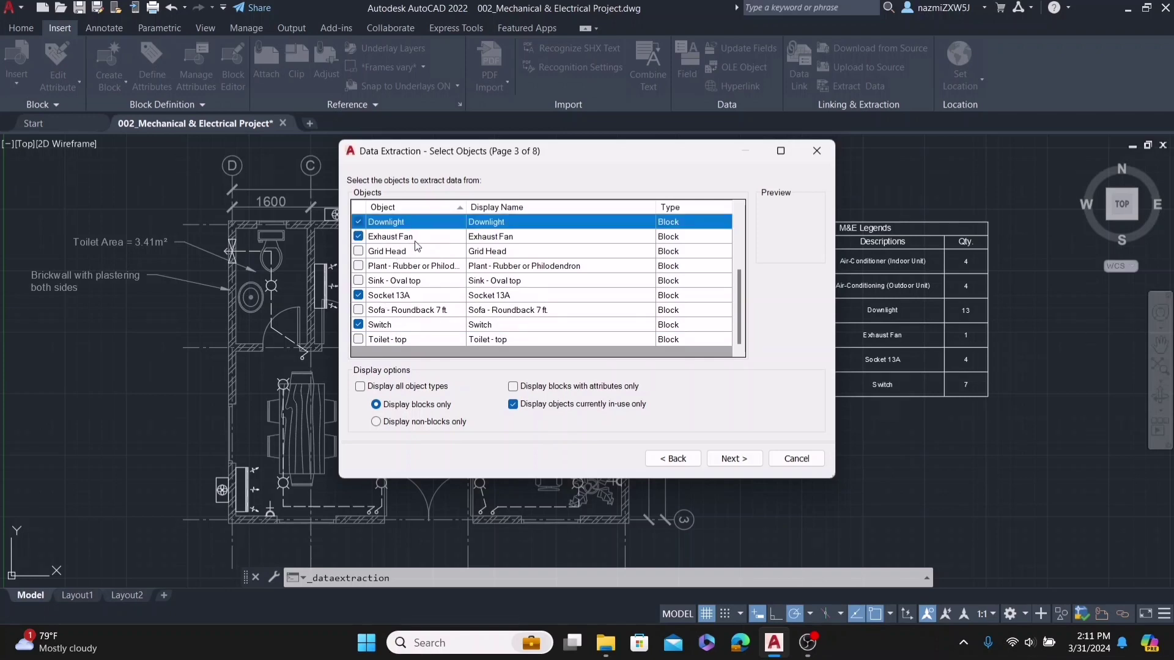
scroll(421, 248, up, 2)
scroll(431, 279, up, 1)
click(418, 240)
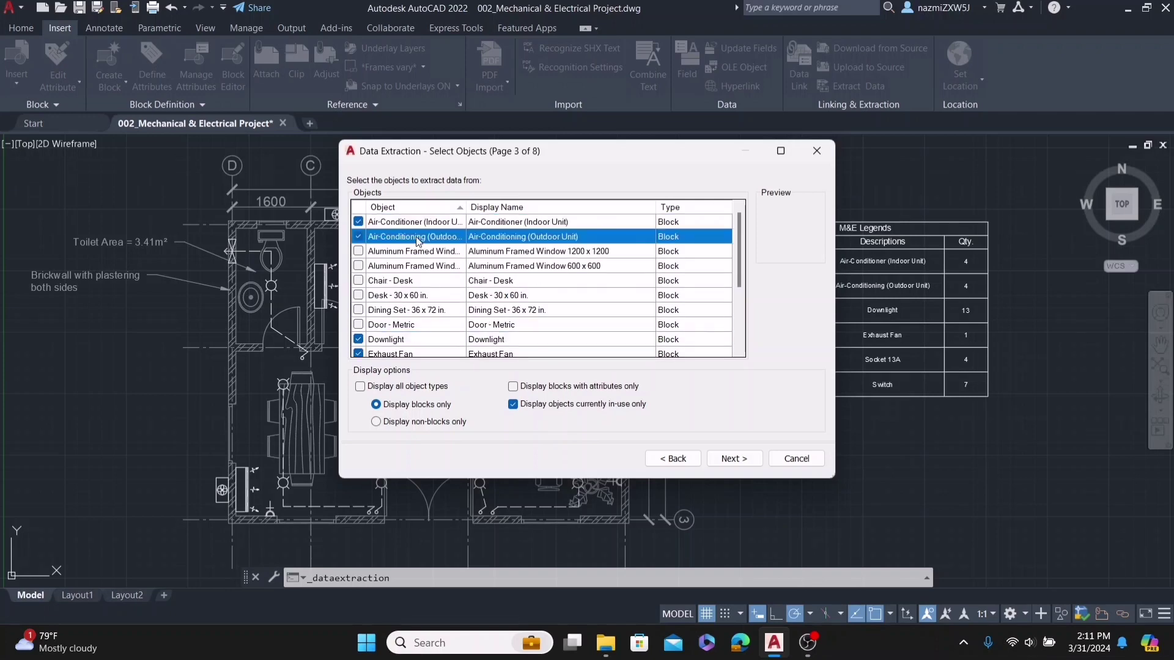
click(445, 225)
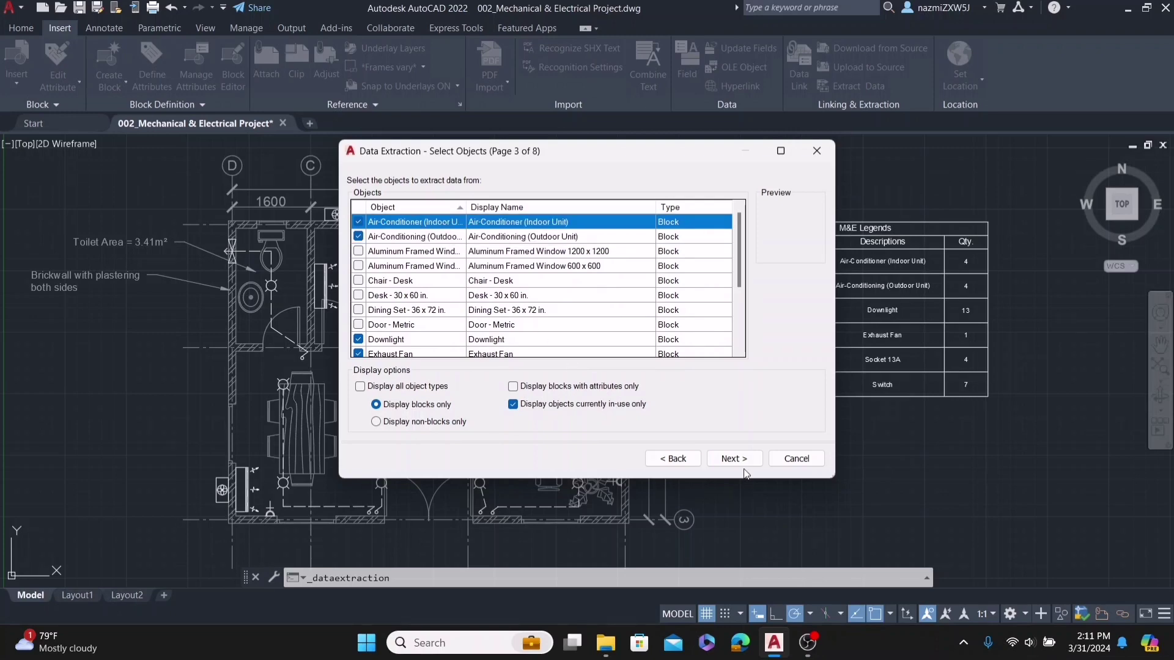
click(729, 462)
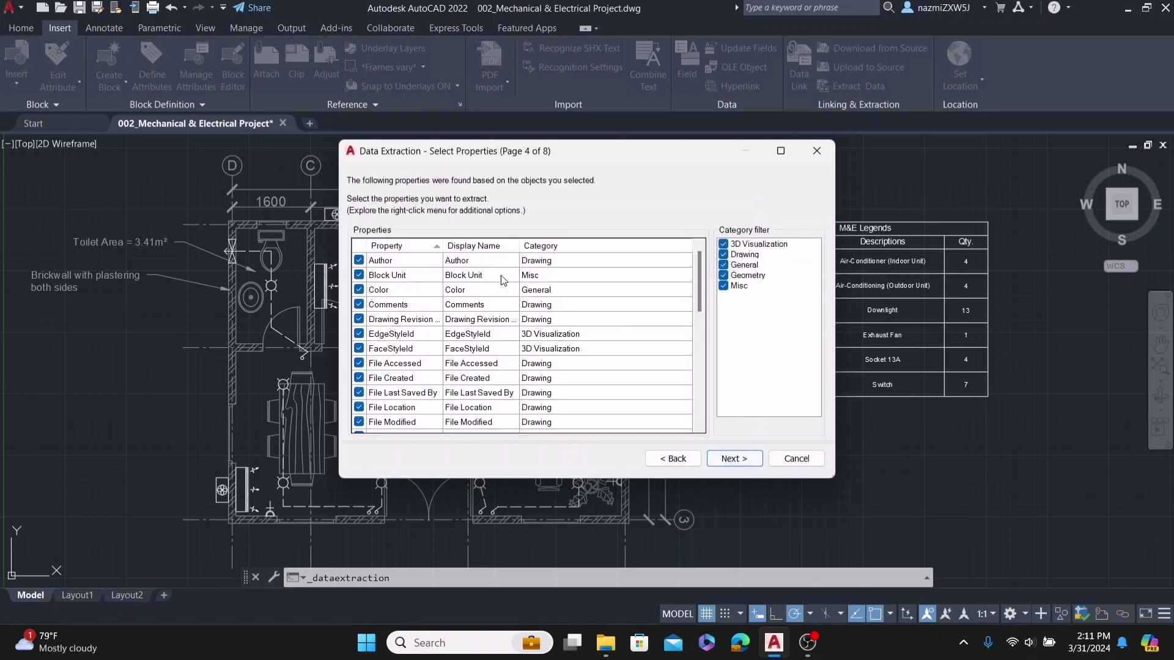
Filter the property list to Misc and tick only Block Unit, dropping Rotation and Unit Factor
drag(589, 163, 595, 167)
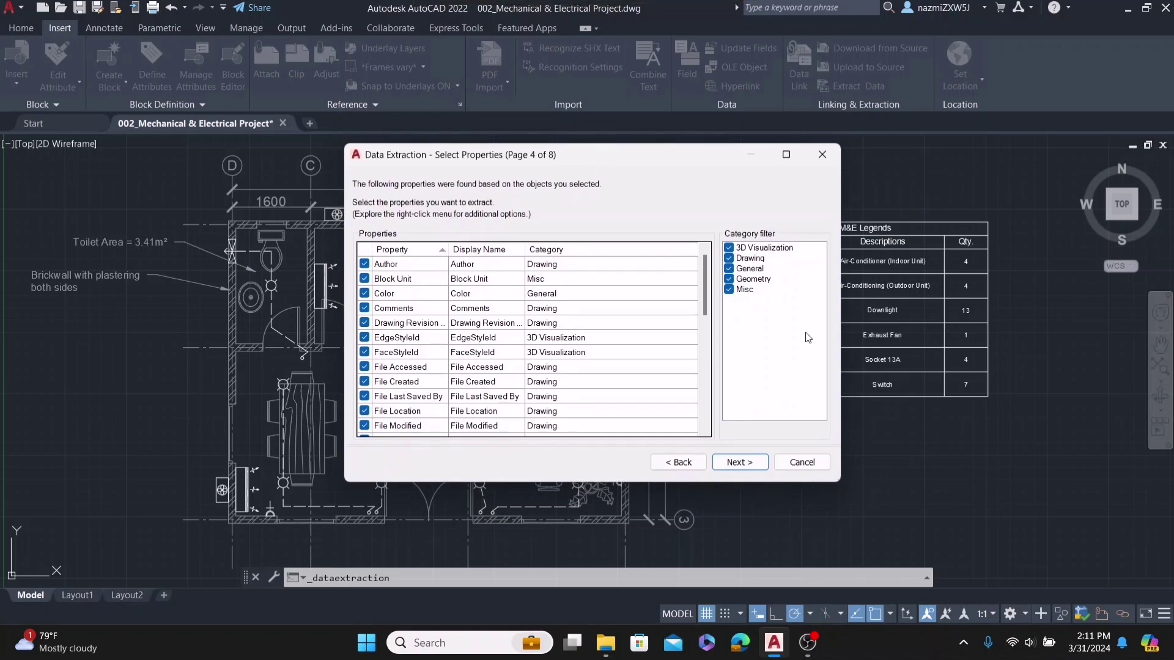
right_click(741, 260)
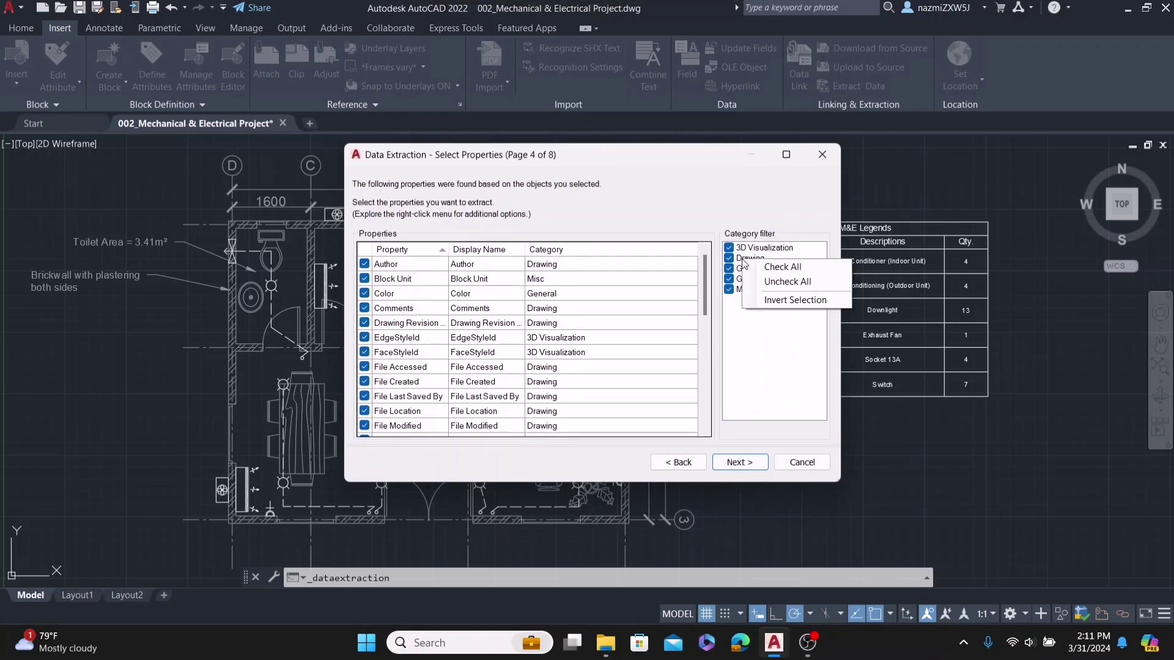
click(776, 283)
click(729, 290)
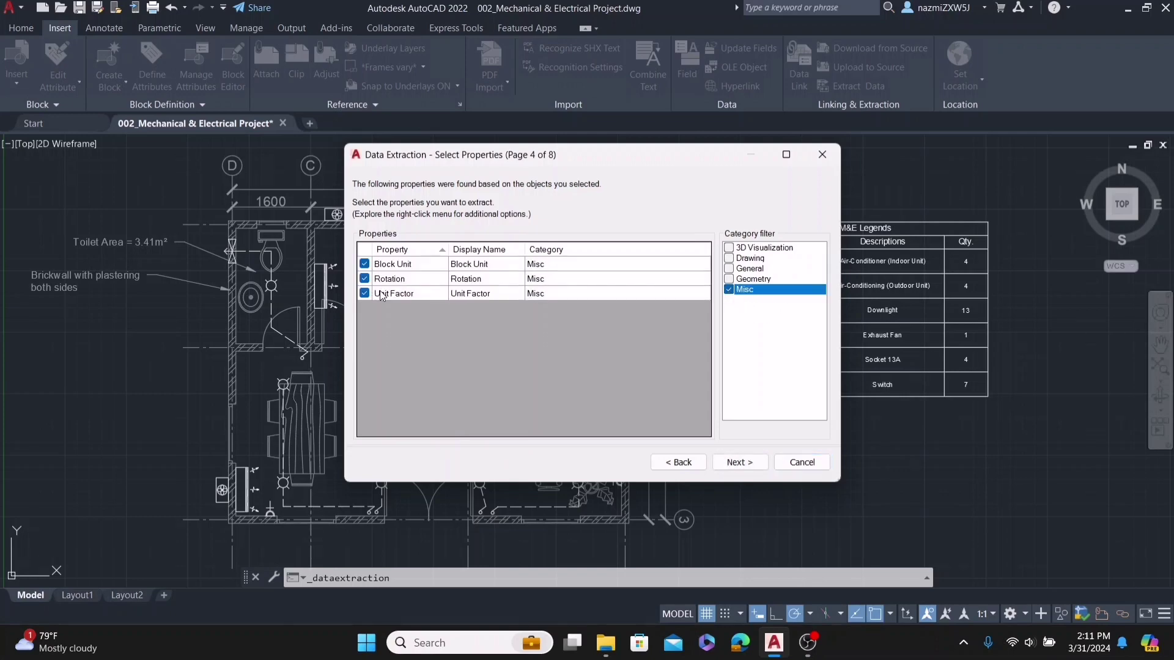
click(365, 293)
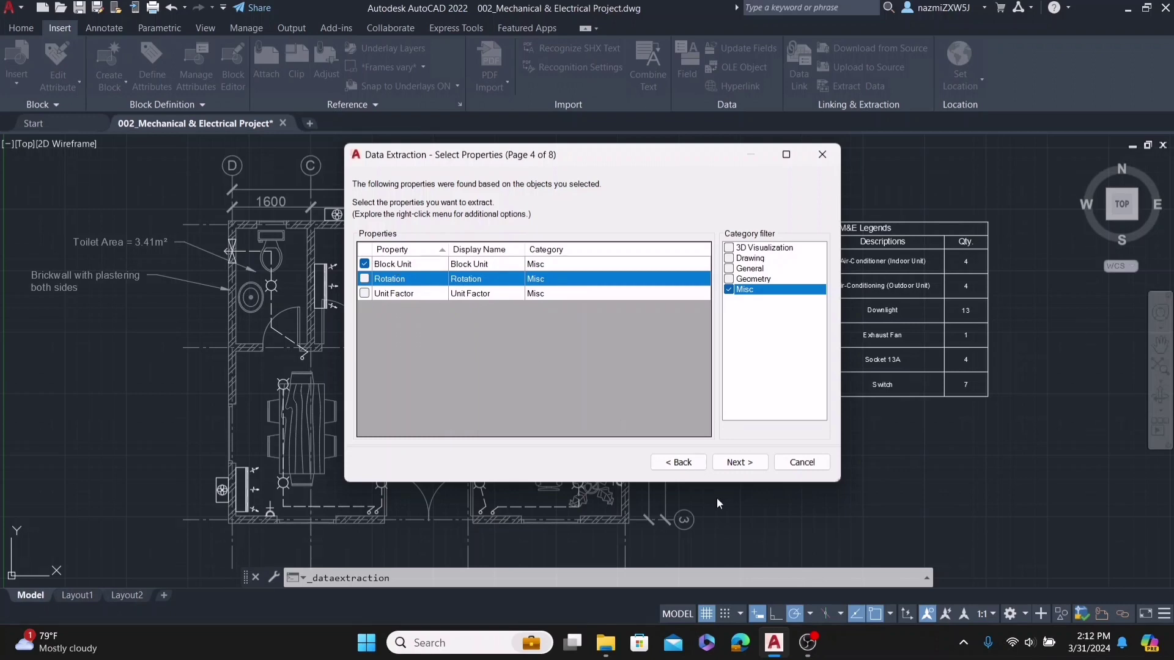
click(365, 264)
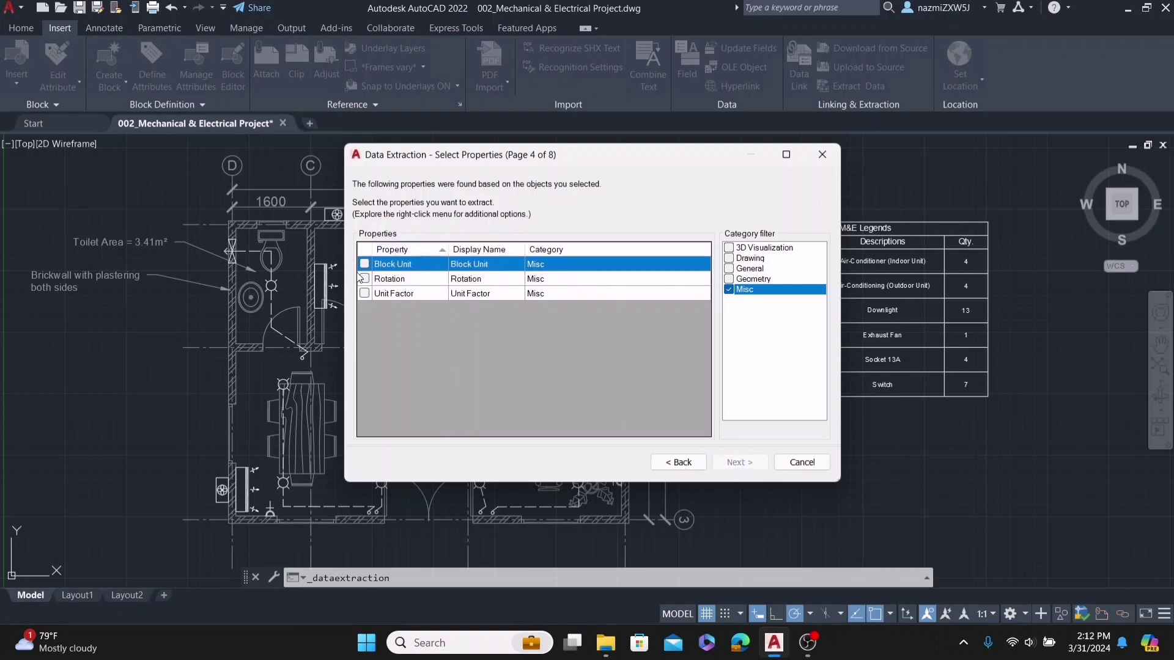
click(365, 265)
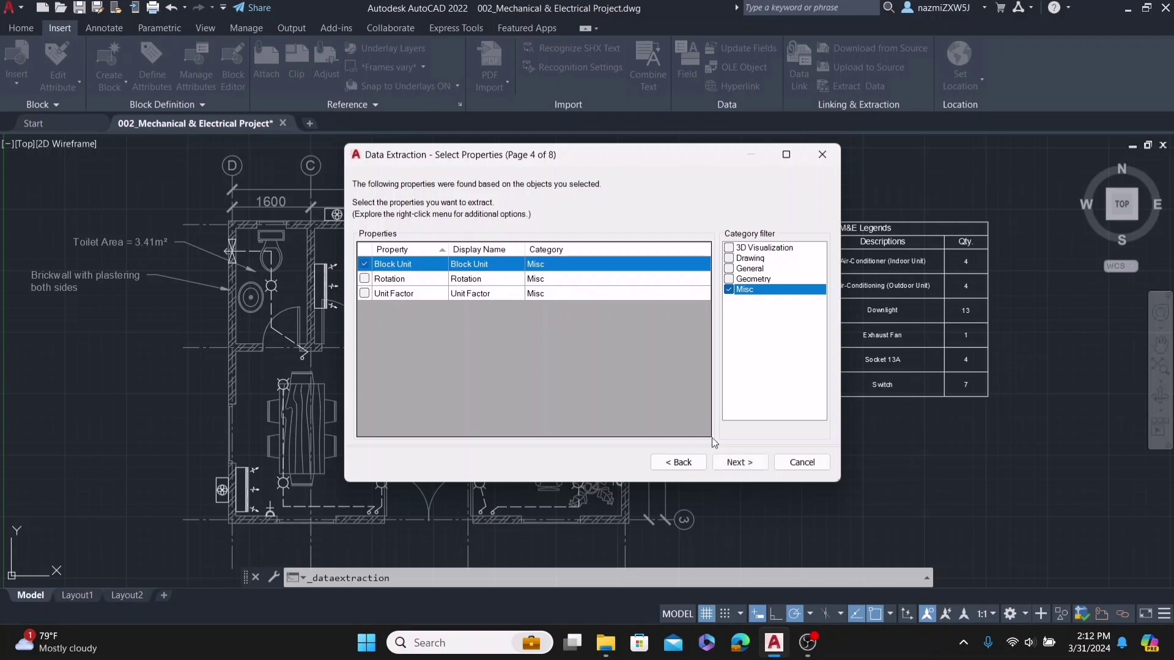
Advance to the refine-data page and widen the Block Unit, Name and Count columns
click(748, 466)
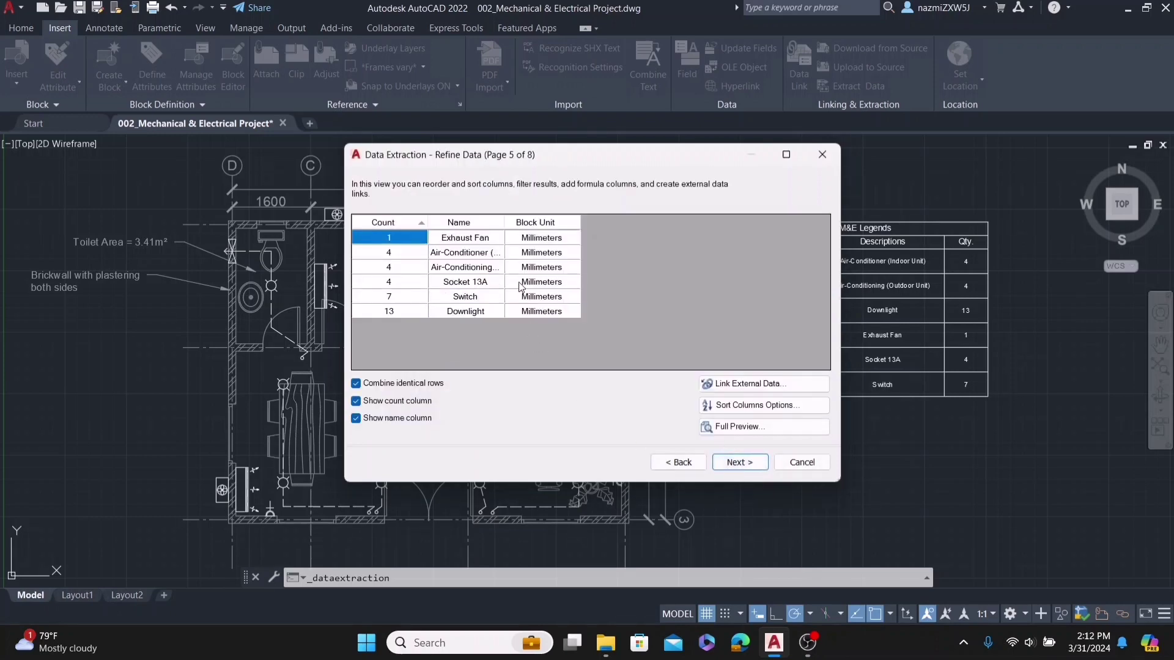
drag(587, 160, 641, 196)
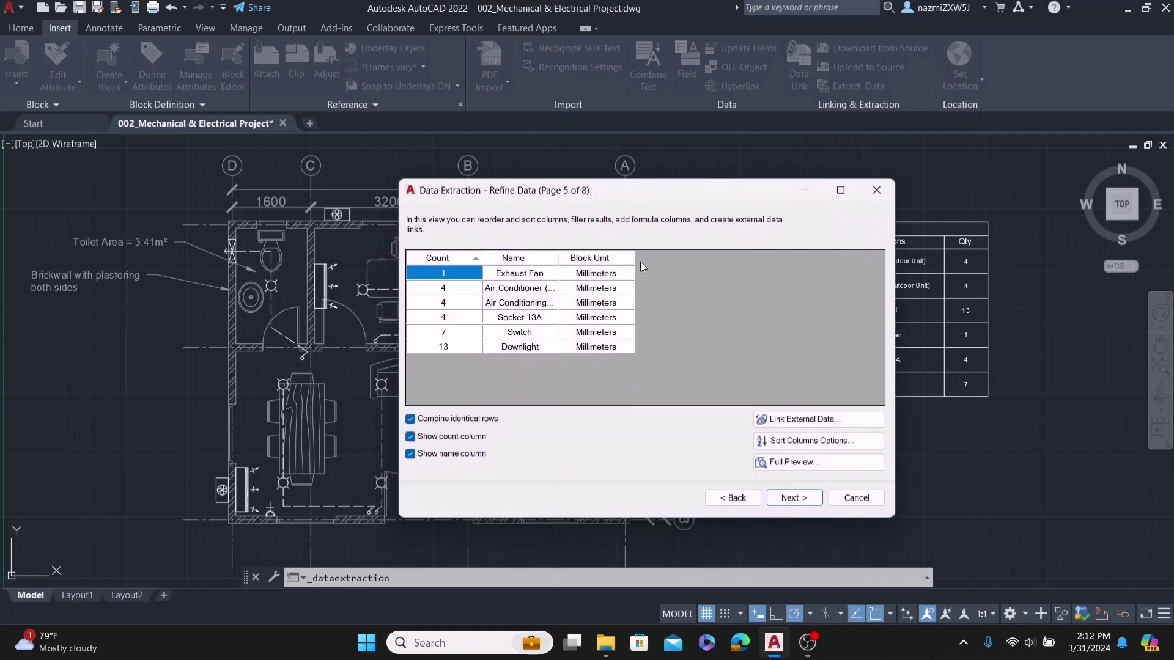
drag(635, 259, 678, 259)
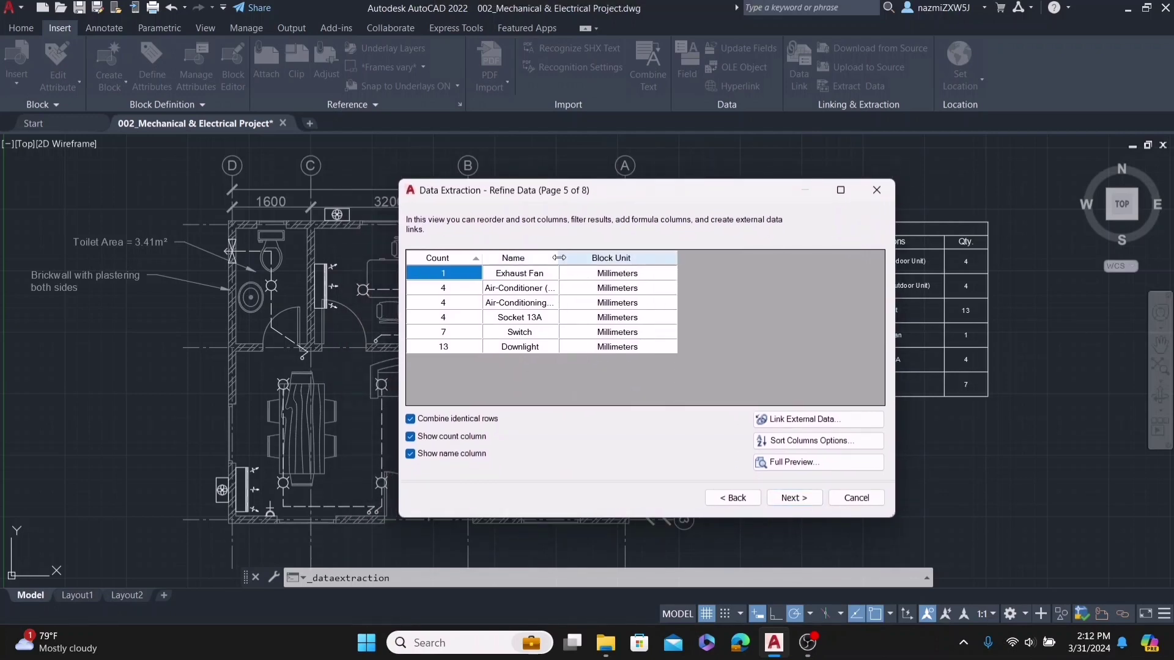
drag(558, 258, 588, 258)
drag(497, 258, 499, 257)
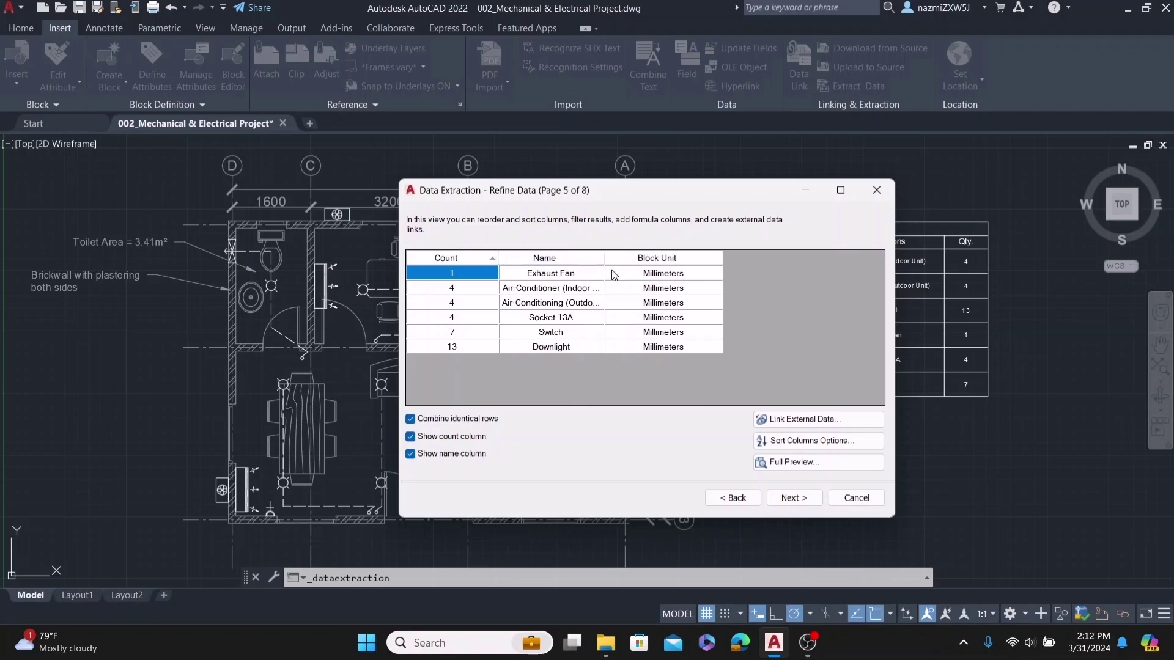
drag(605, 258, 630, 258)
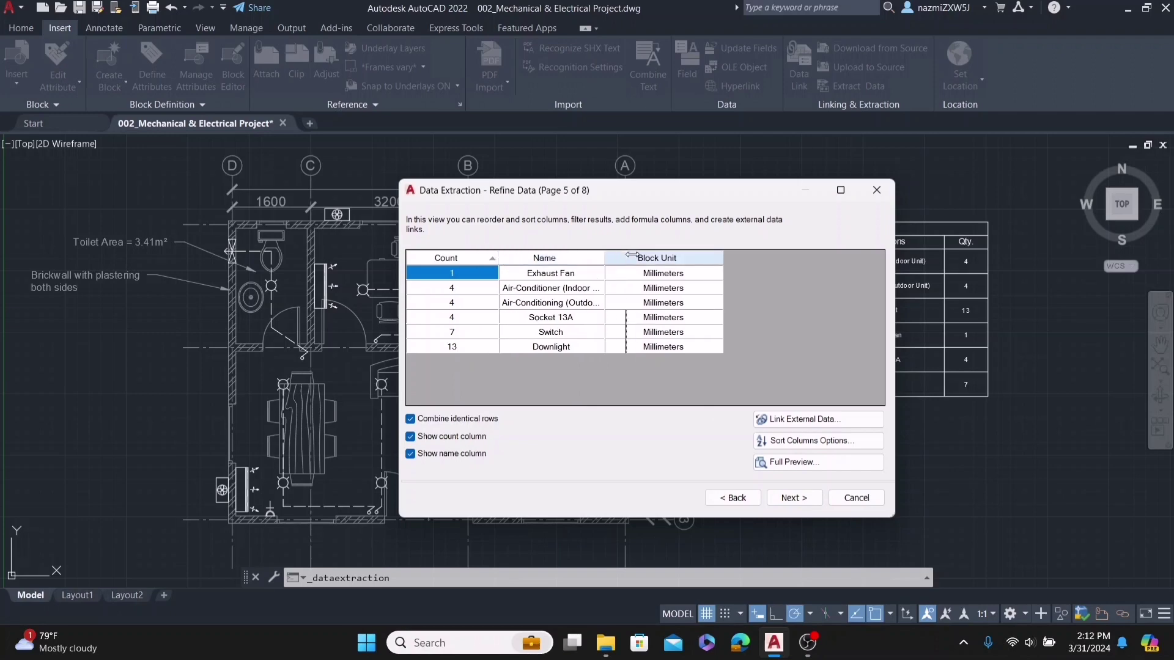
Hide the Block Unit column and move Count after Name
right_click(719, 259)
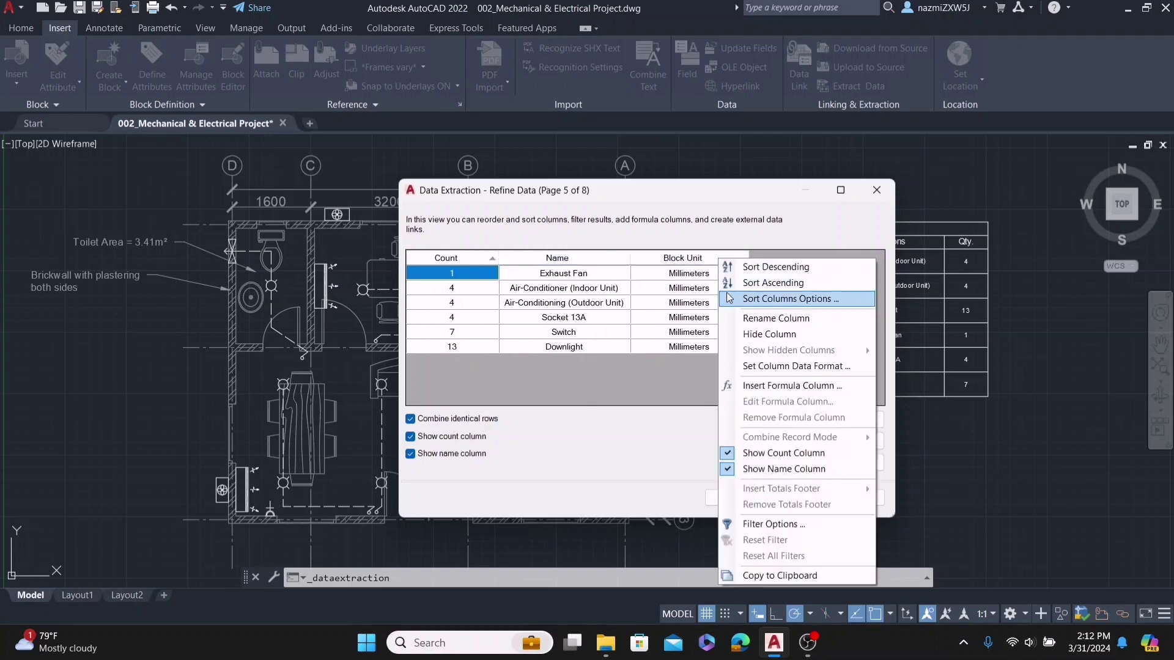
click(768, 335)
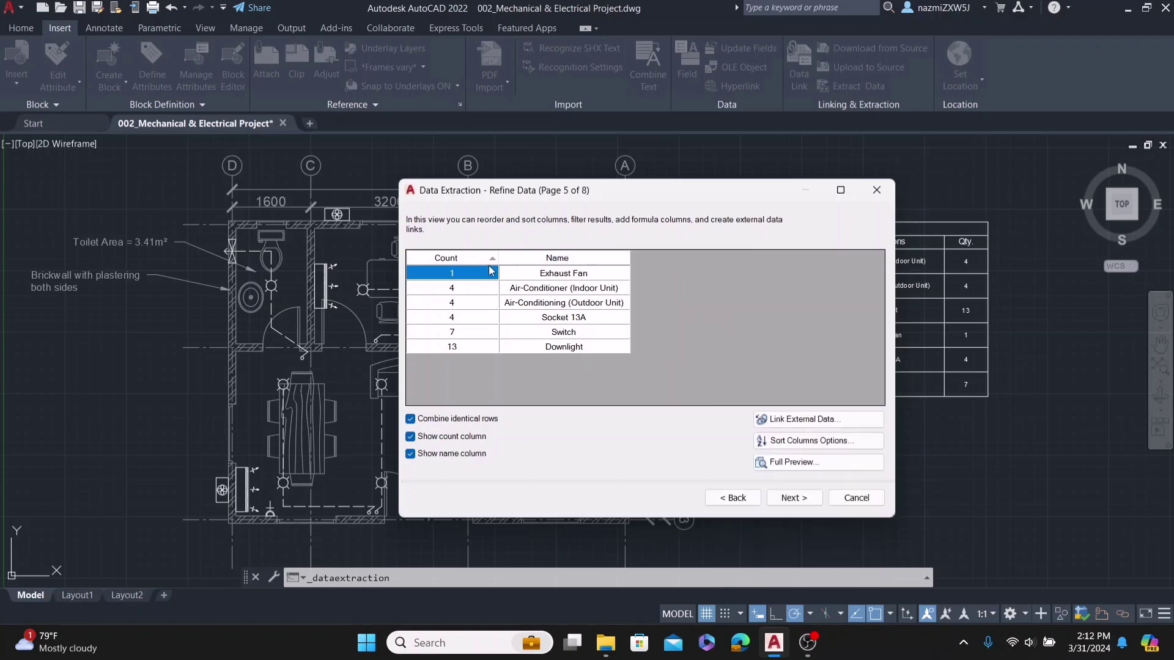
drag(447, 259, 629, 262)
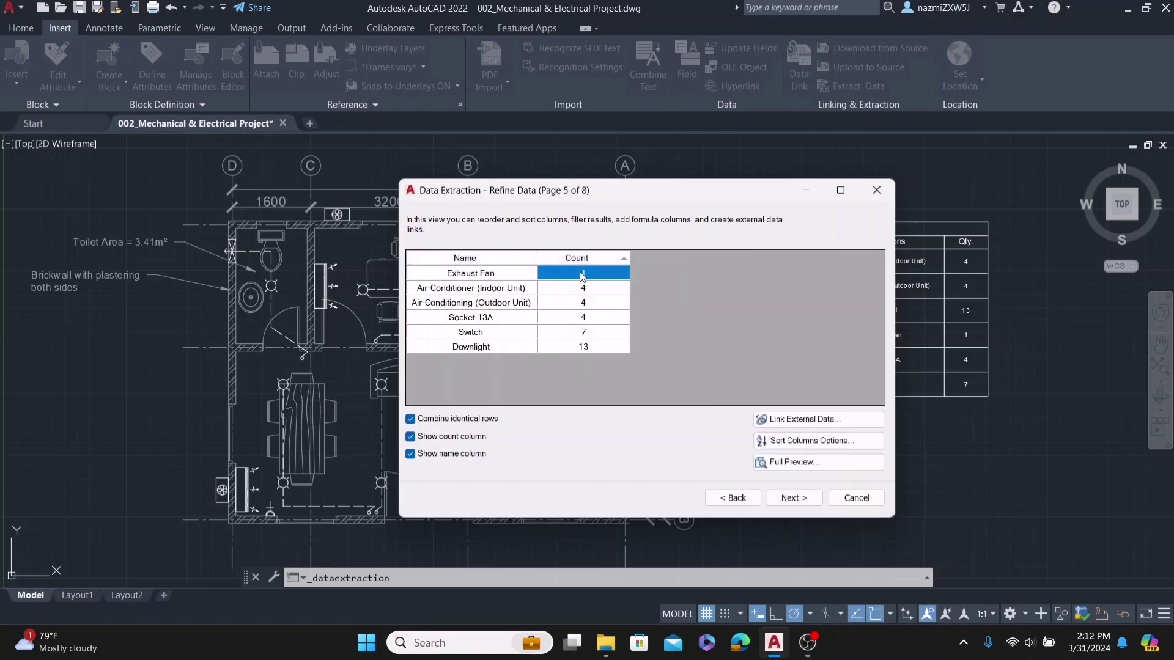
Rename the Name column to Descriptions and the Count column to Qty
right_click(472, 260)
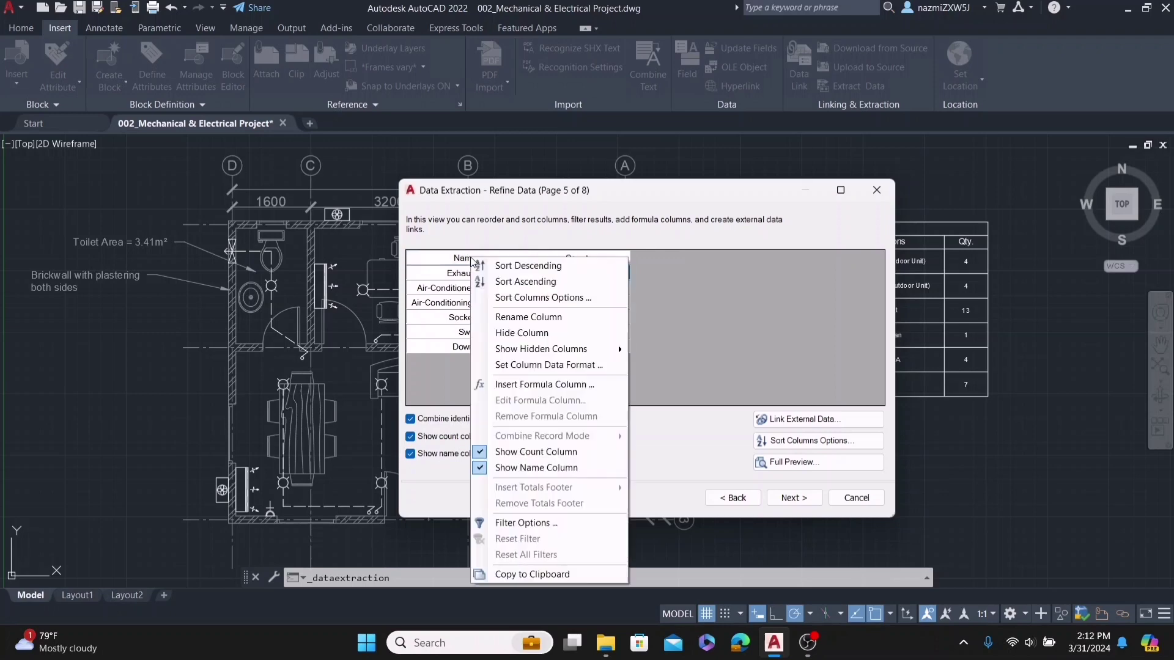
click(510, 317)
text(Descriptions)
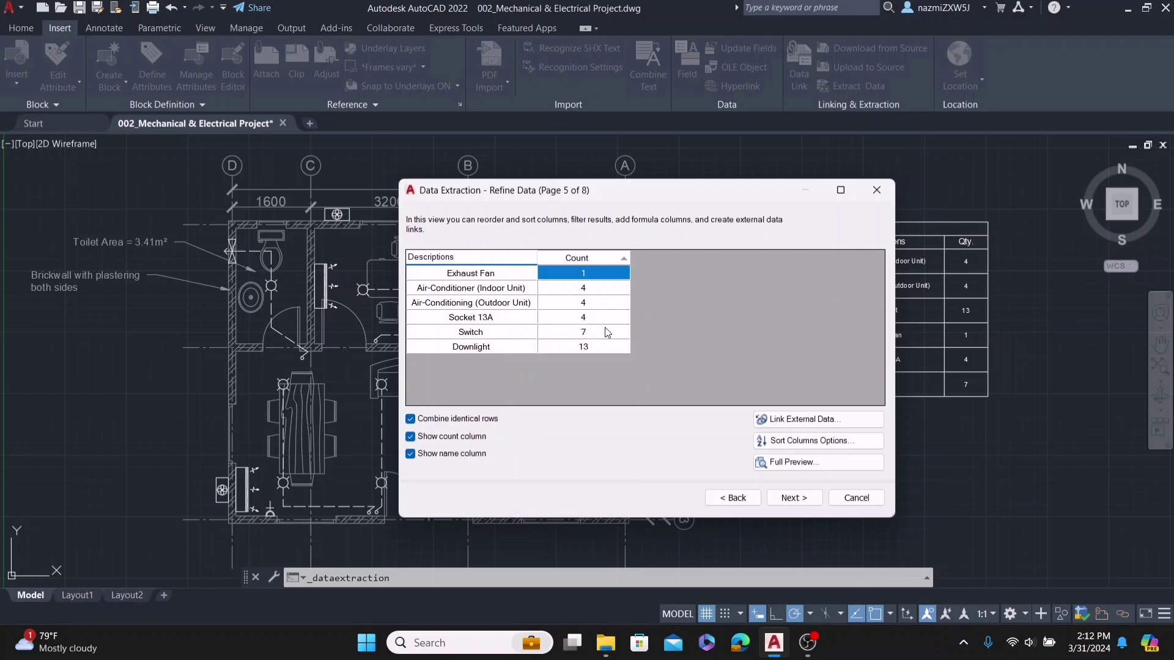
click(576, 259)
right_click(578, 259)
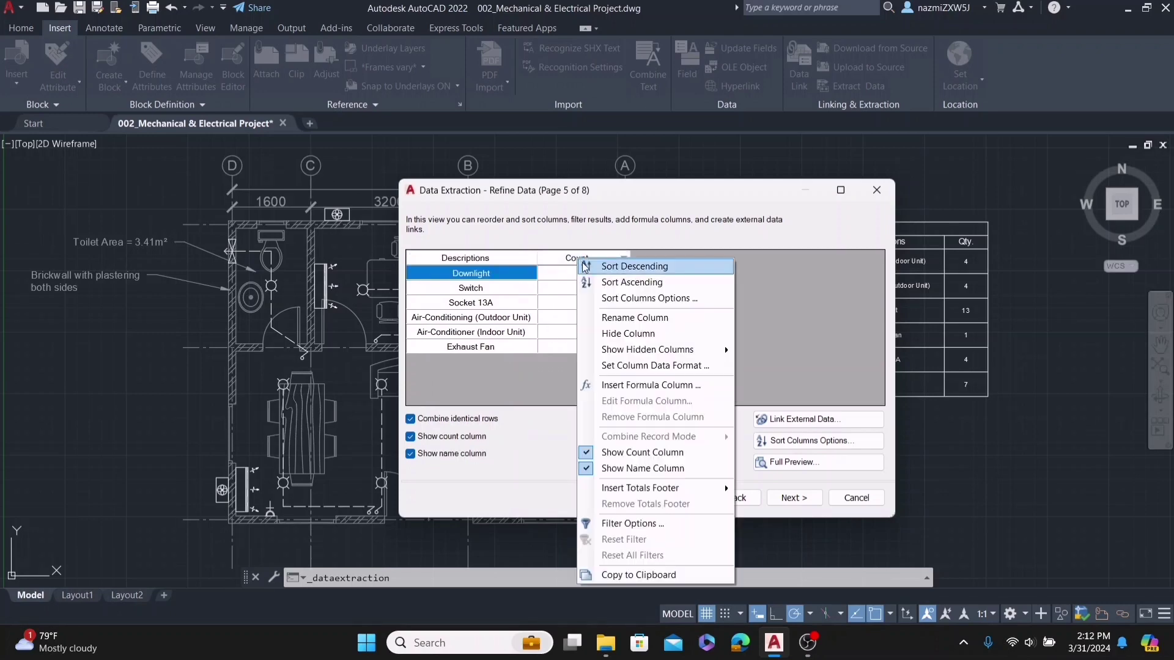
click(637, 316)
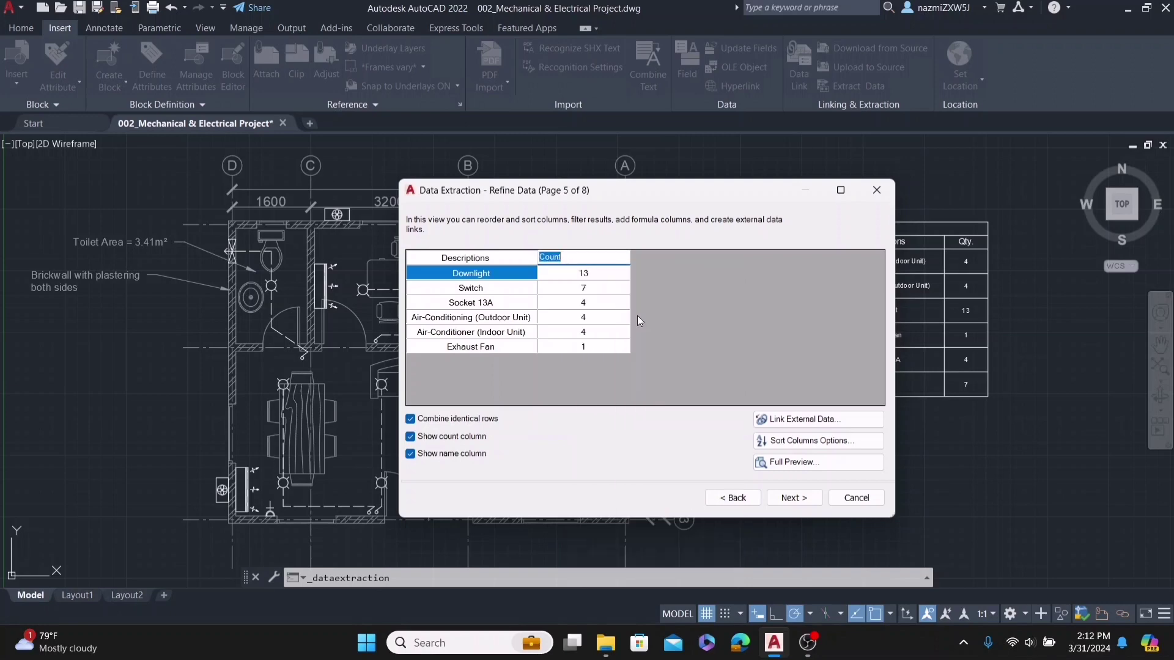
text(Qty.)
click(619, 318)
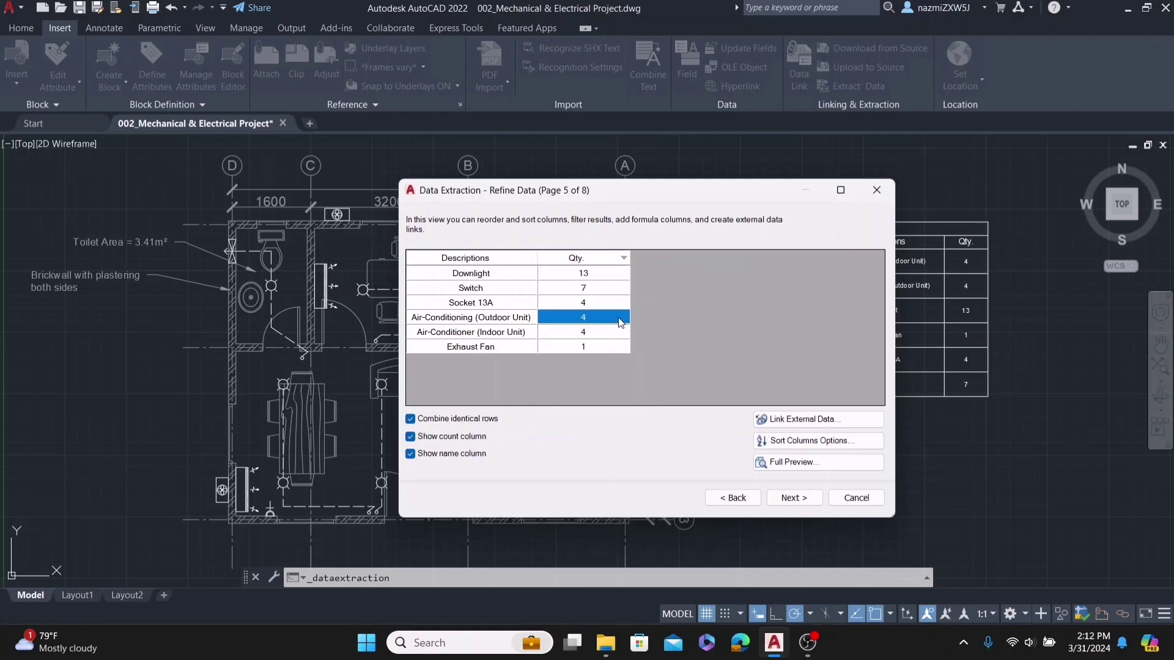
Sort by description, widen Descriptions, narrow Qty., and try sorting by quantity
click(493, 262)
click(494, 261)
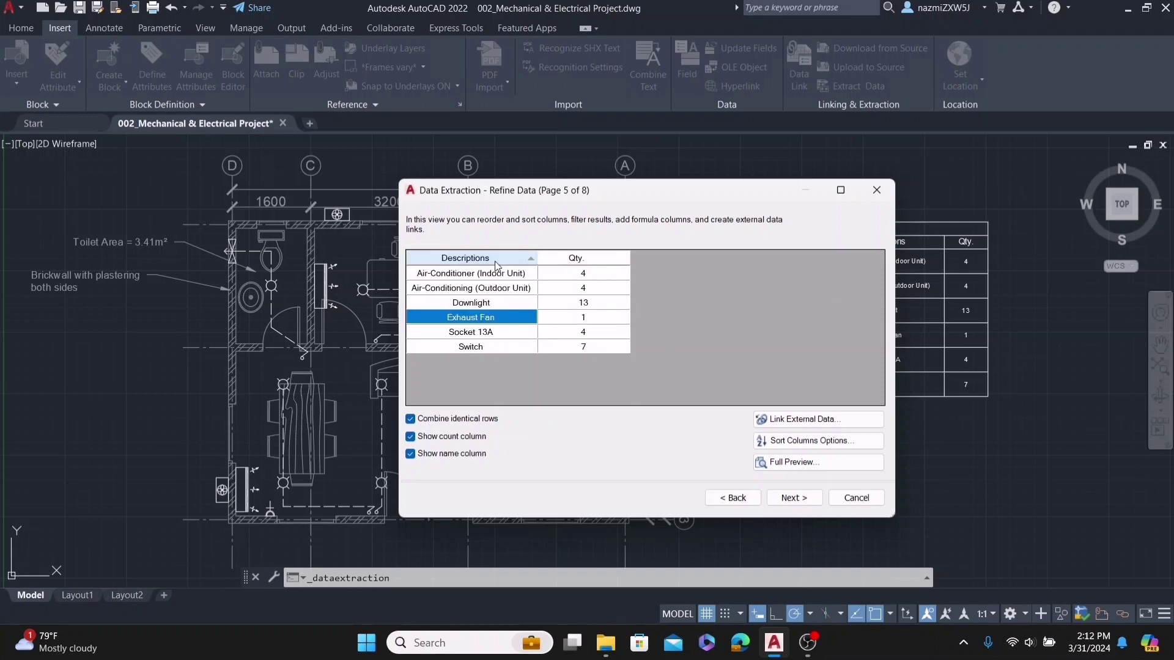
click(495, 262)
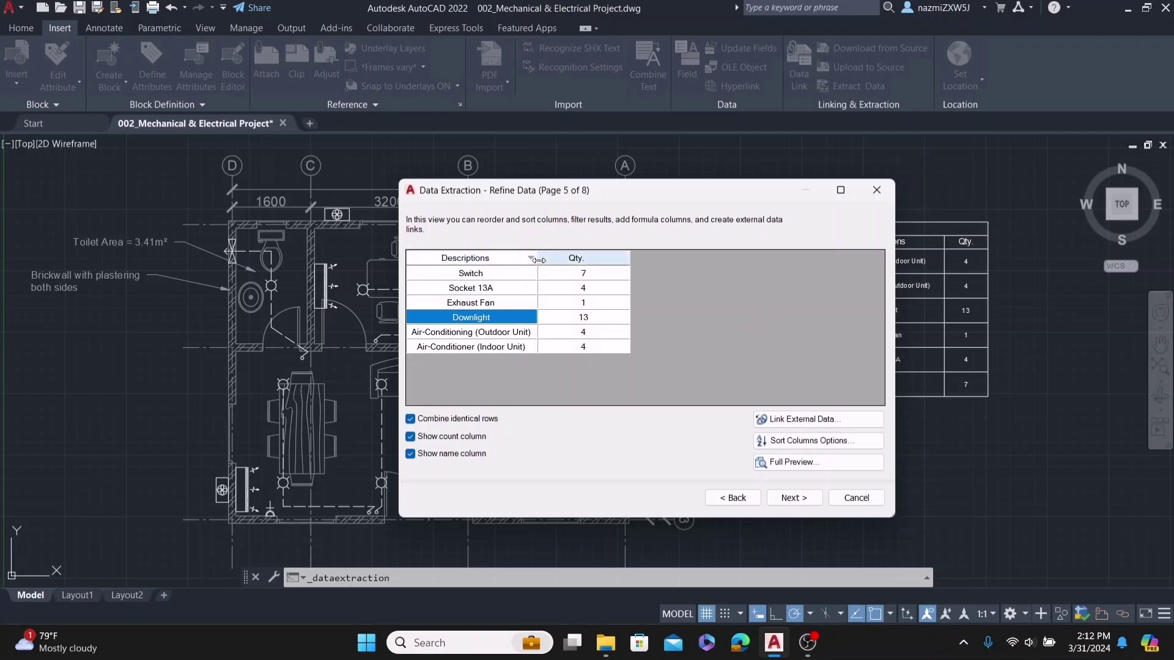
drag(537, 258, 563, 258)
drag(655, 258, 611, 258)
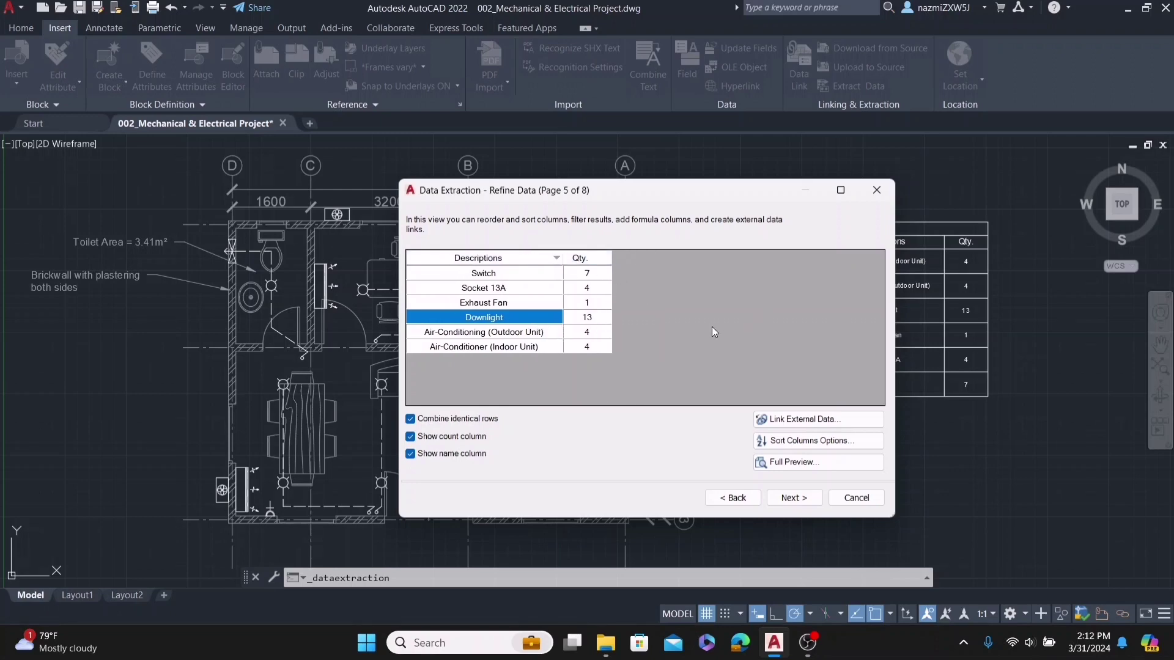
click(604, 258)
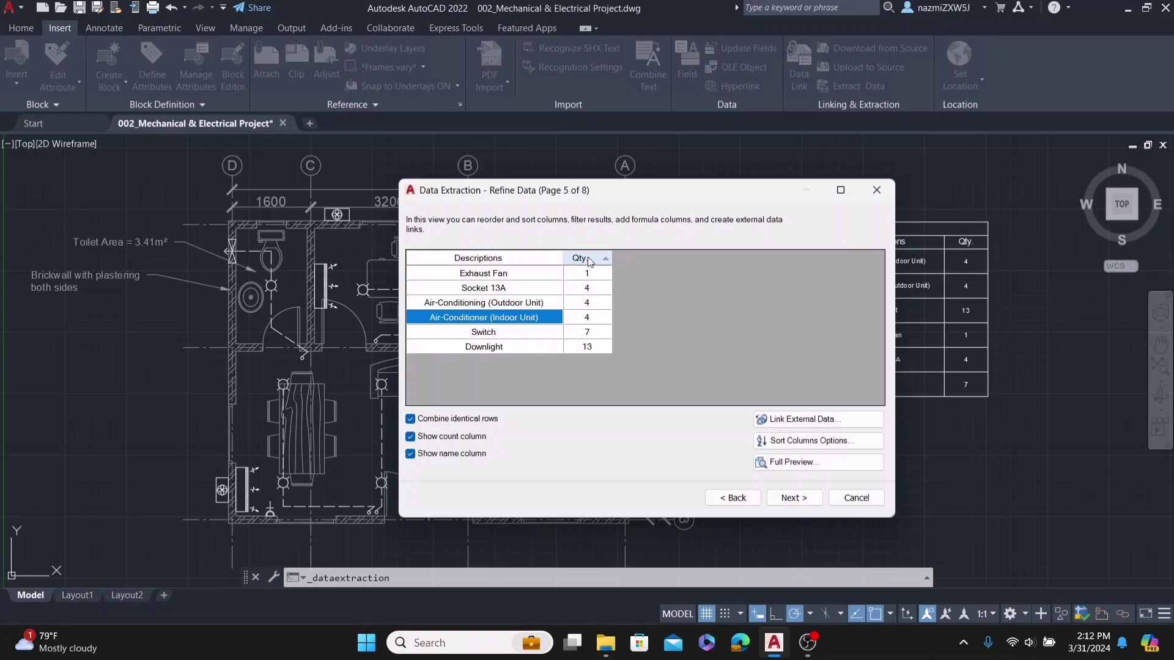
click(588, 258)
Leave the Qty. heading unchanged and sort the rows descending by description
right_click(590, 259)
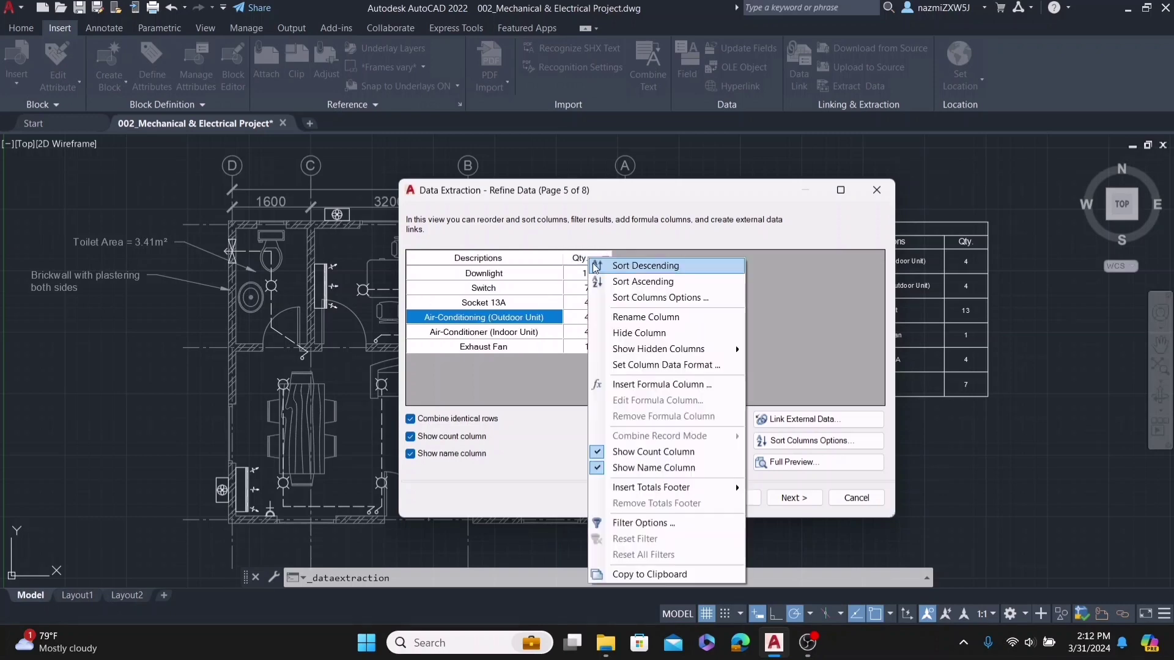
click(641, 317)
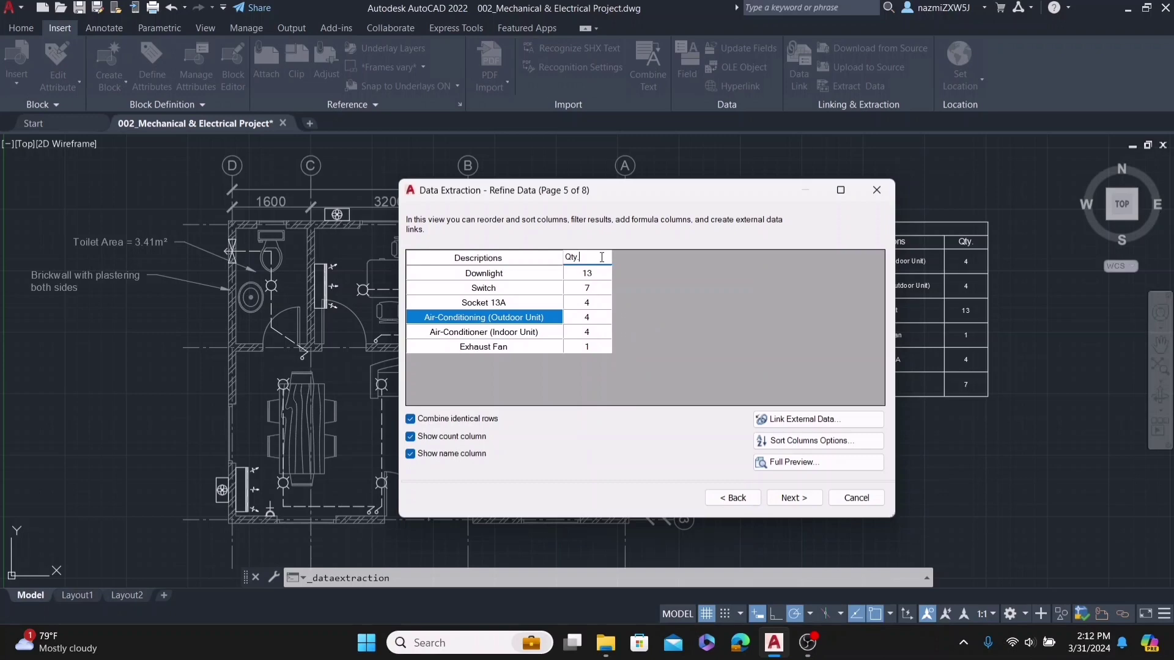
click(587, 257)
text(.)
key(Return)
click(509, 353)
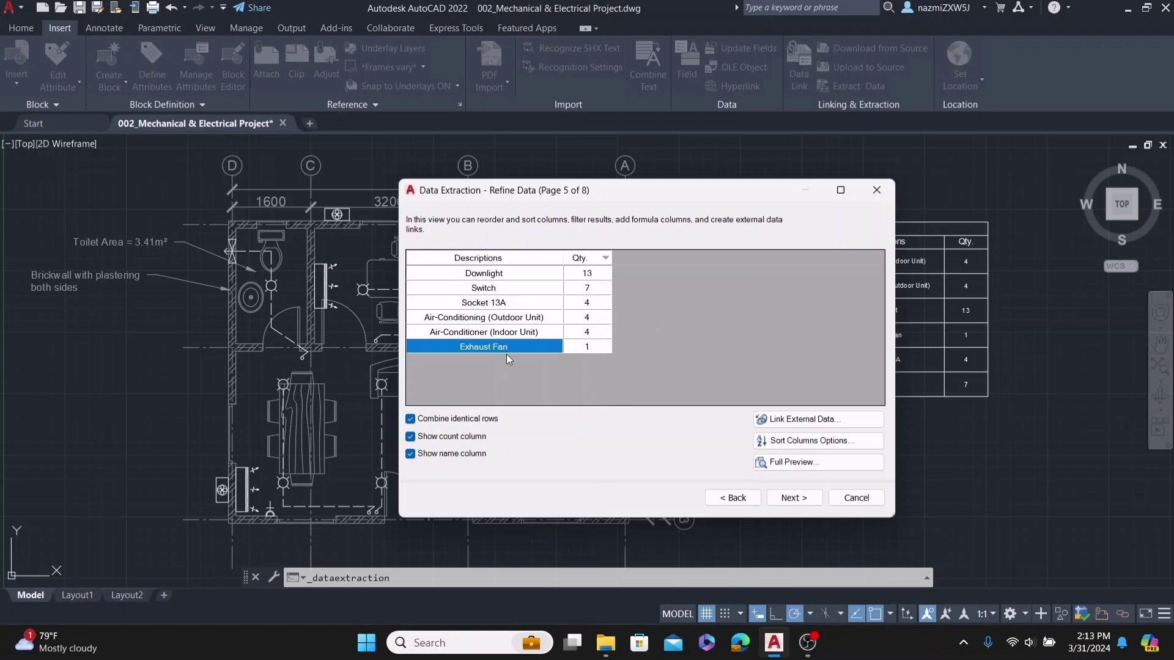
click(516, 259)
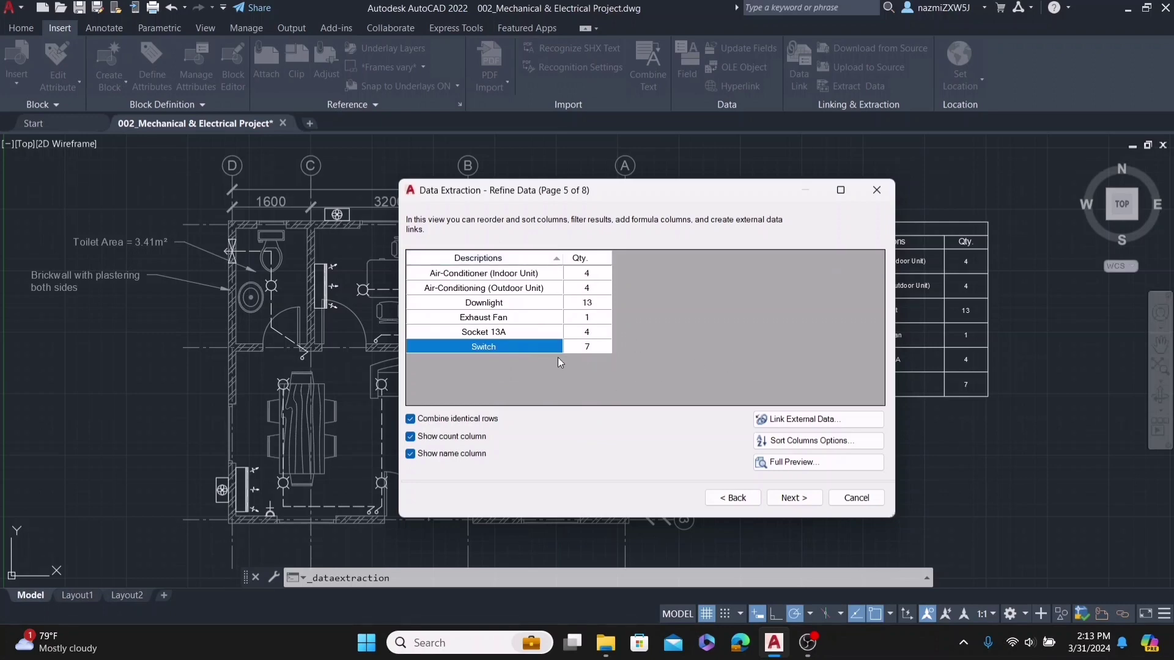
click(505, 255)
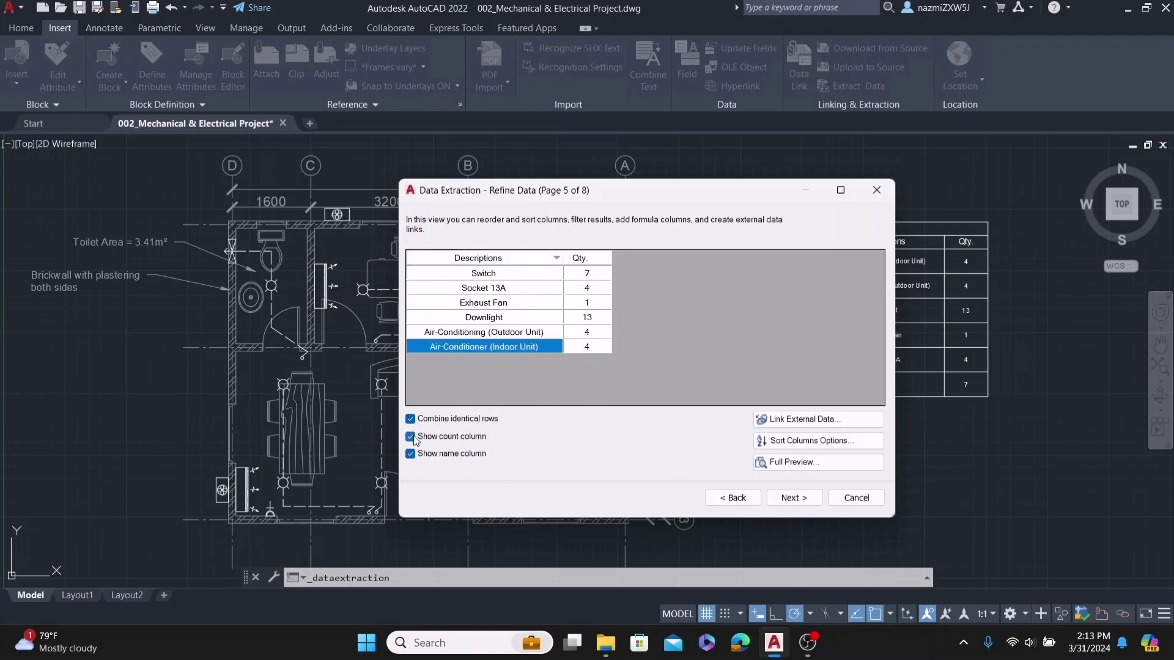
Output the extracted data both as a table in the drawing and to an external file
click(792, 499)
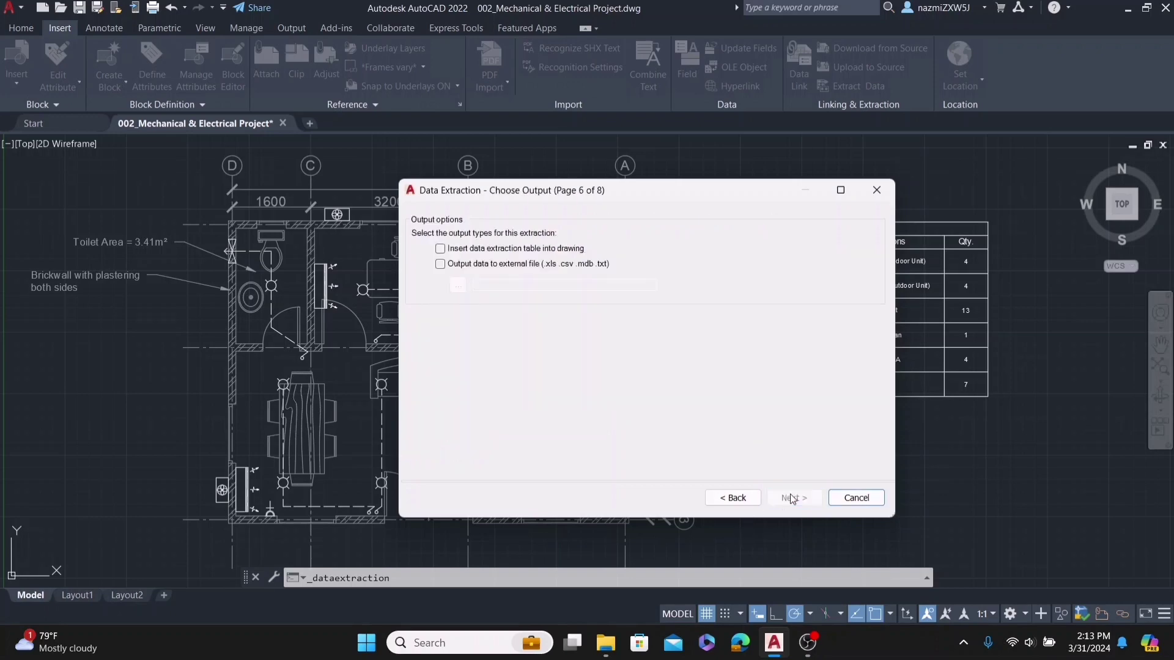
click(440, 248)
click(441, 265)
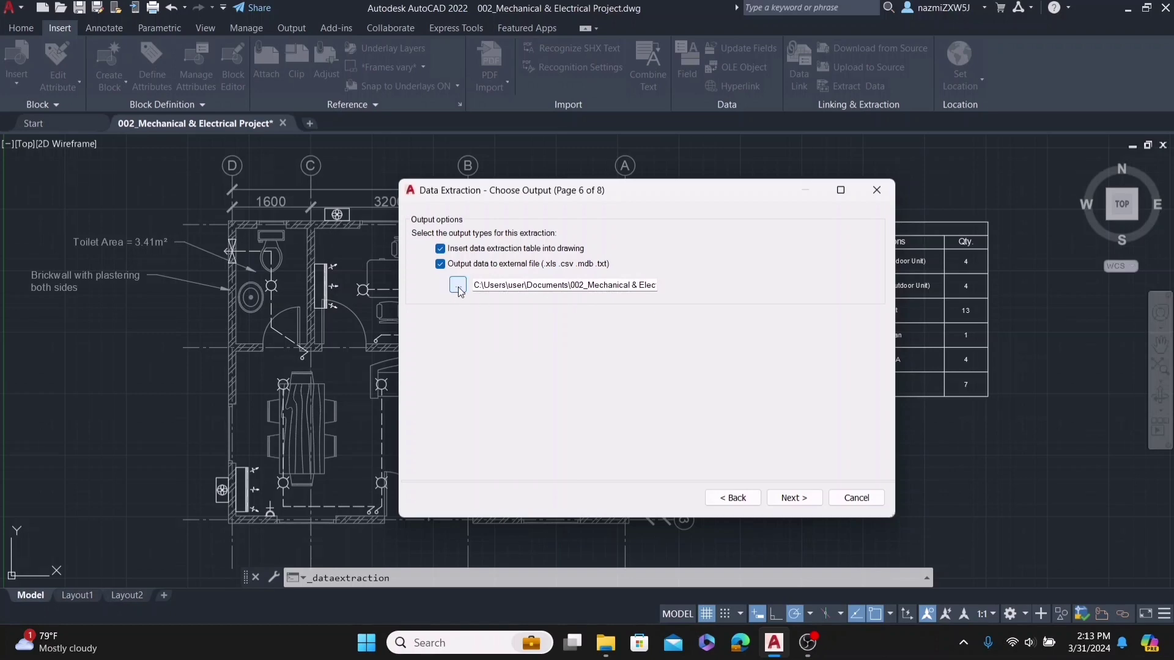
Set the external file to BQ in AutoCAD > 231216 AutoCAD KL > AutoCAD Project
click(458, 286)
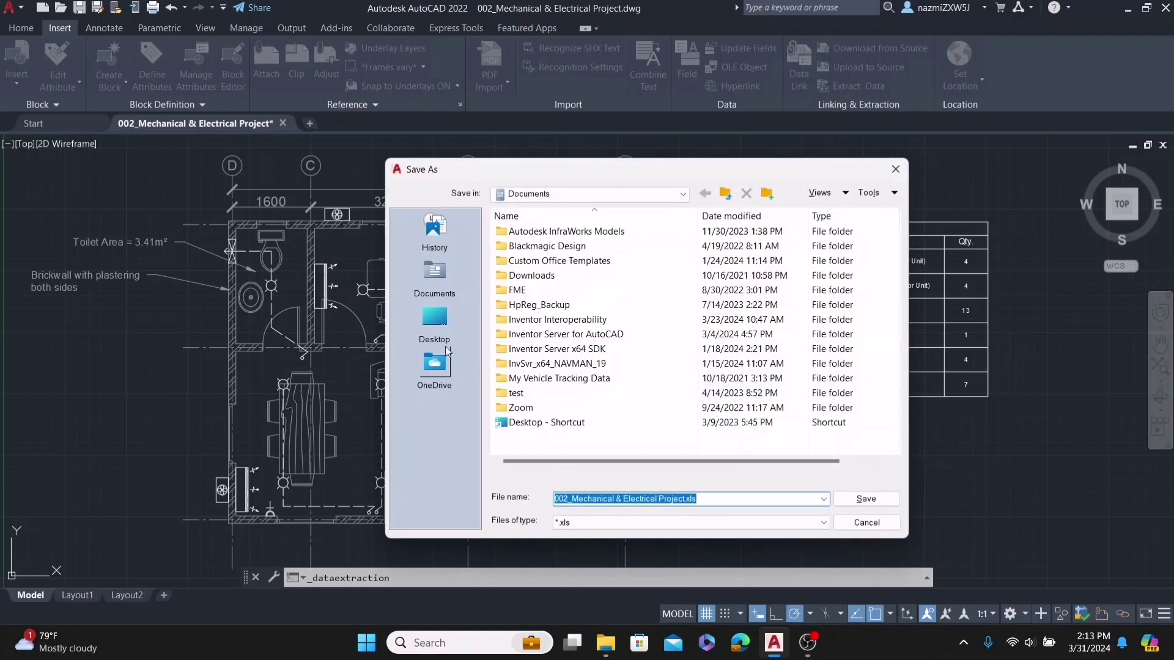
click(427, 325)
double_click(552, 448)
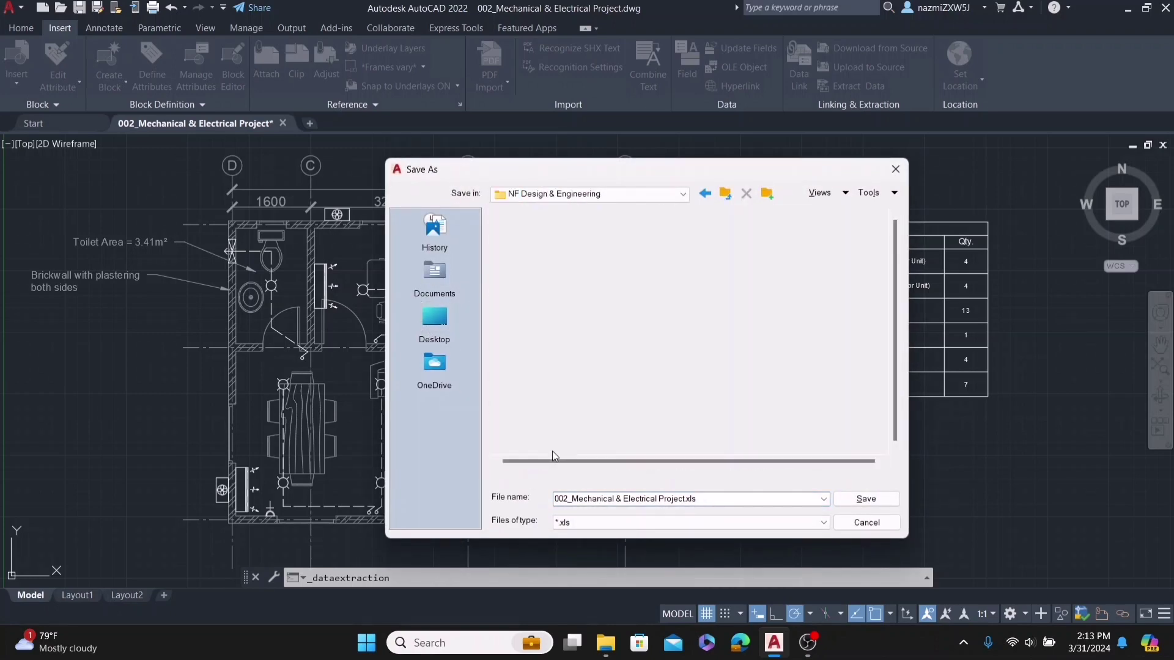
double_click(530, 319)
double_click(526, 260)
scroll(569, 348, down, 5)
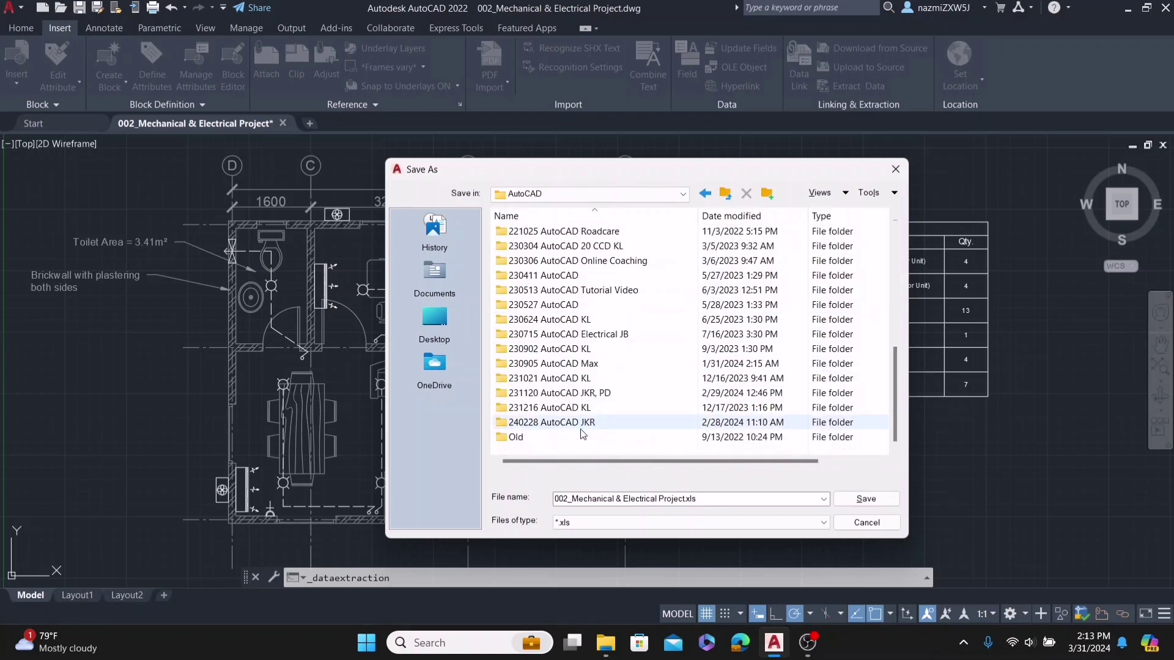
double_click(577, 409)
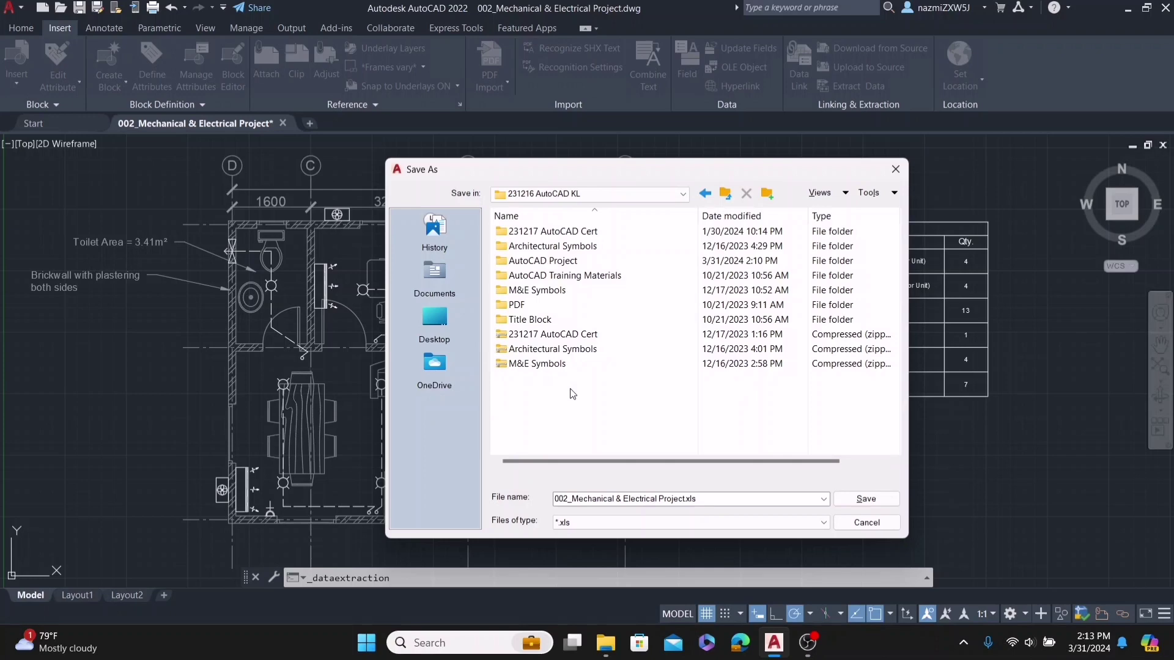
double_click(556, 262)
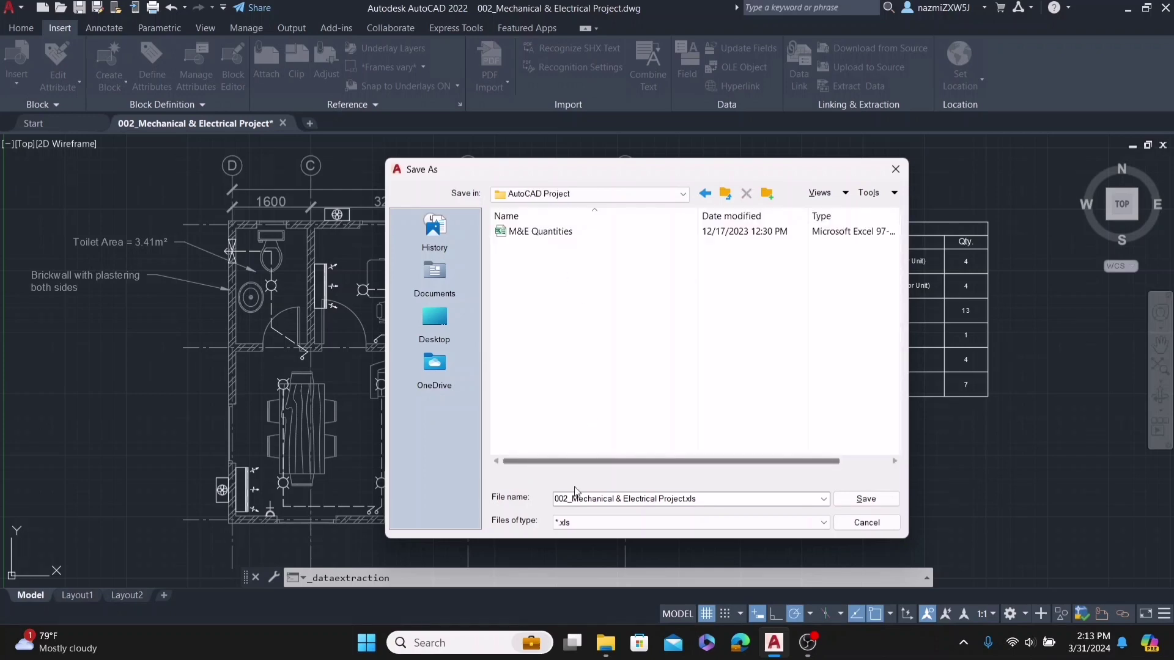
triple_click(720, 500)
text(BQ)
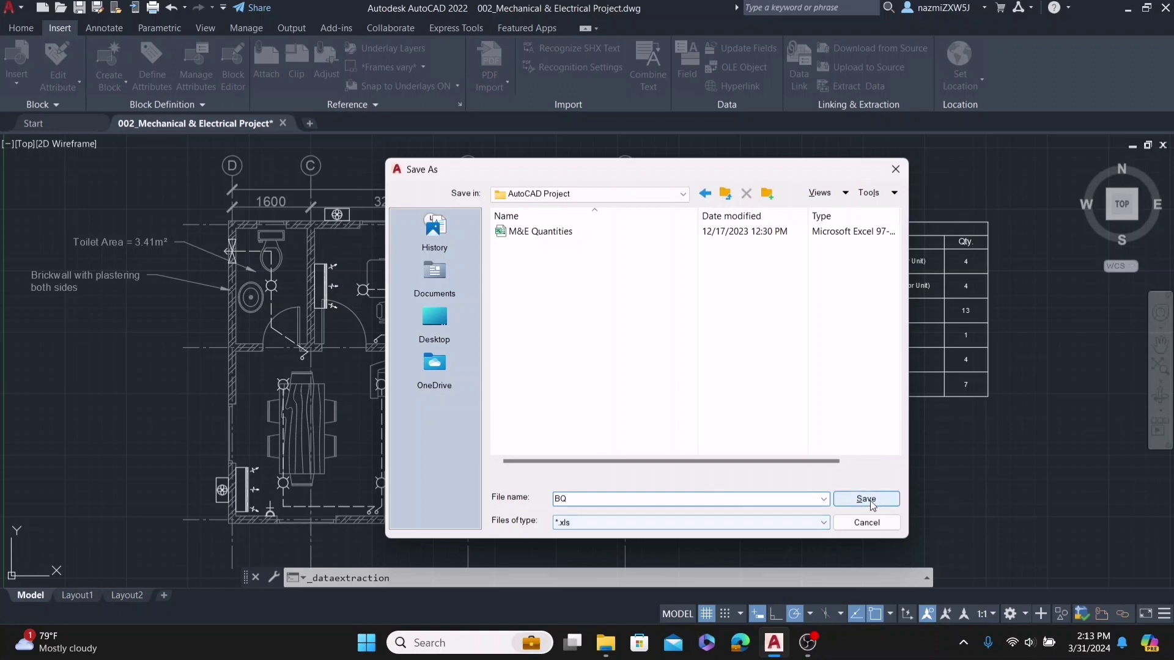
click(865, 498)
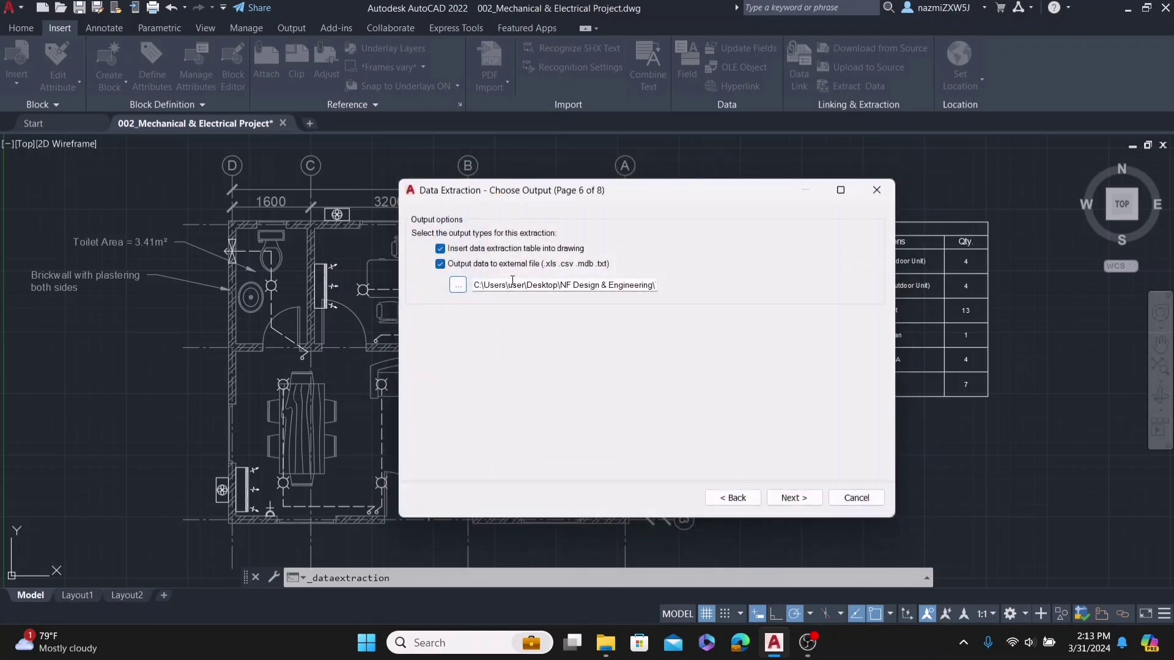
Finish the extraction with the default table style, placing the table below the M&E Legends table
click(806, 499)
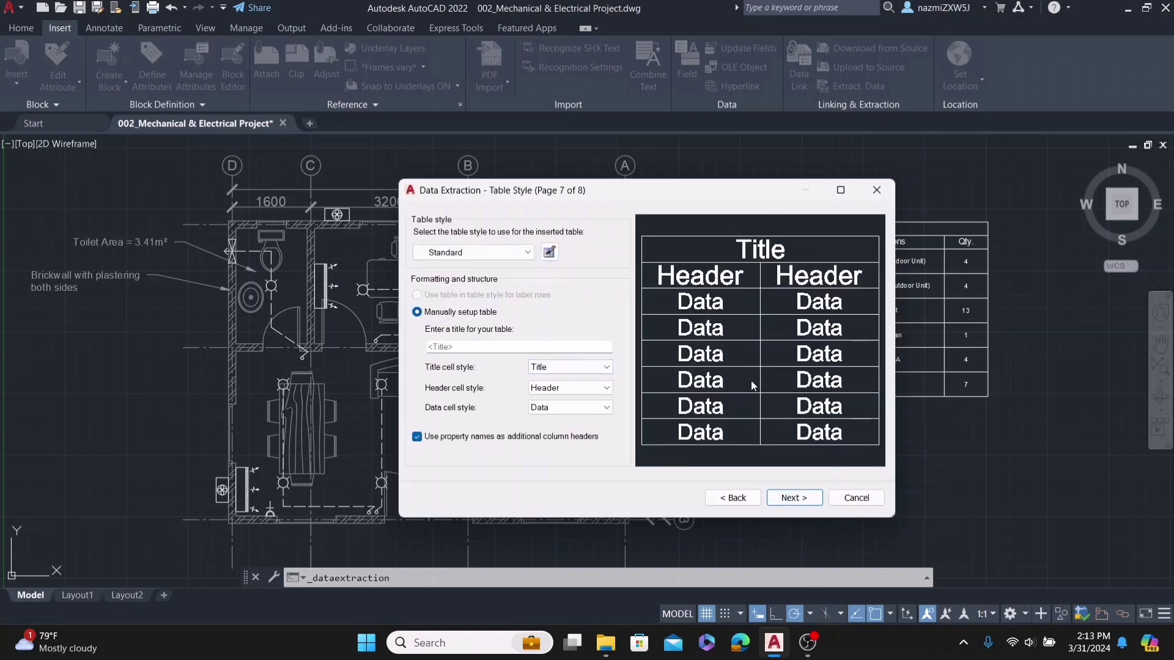
click(802, 500)
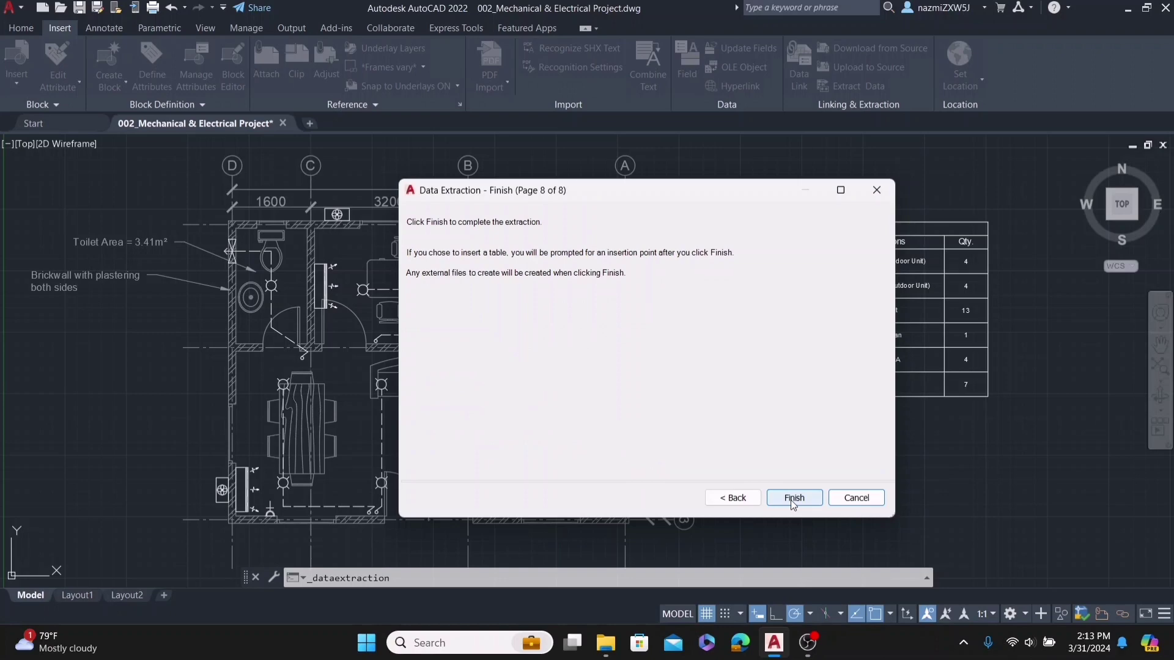
click(790, 500)
scroll(640, 240, down, 2)
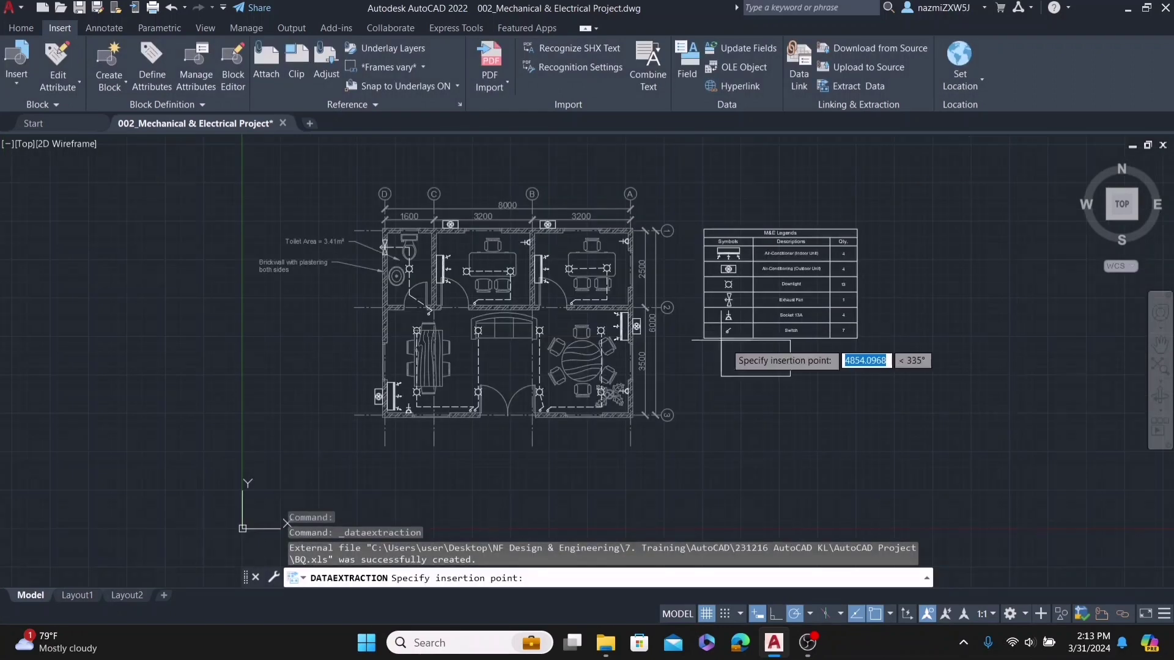
click(749, 372)
Check the full M&E Legends table and new table in view, then go to File Explorer
scroll(760, 342, up, 5)
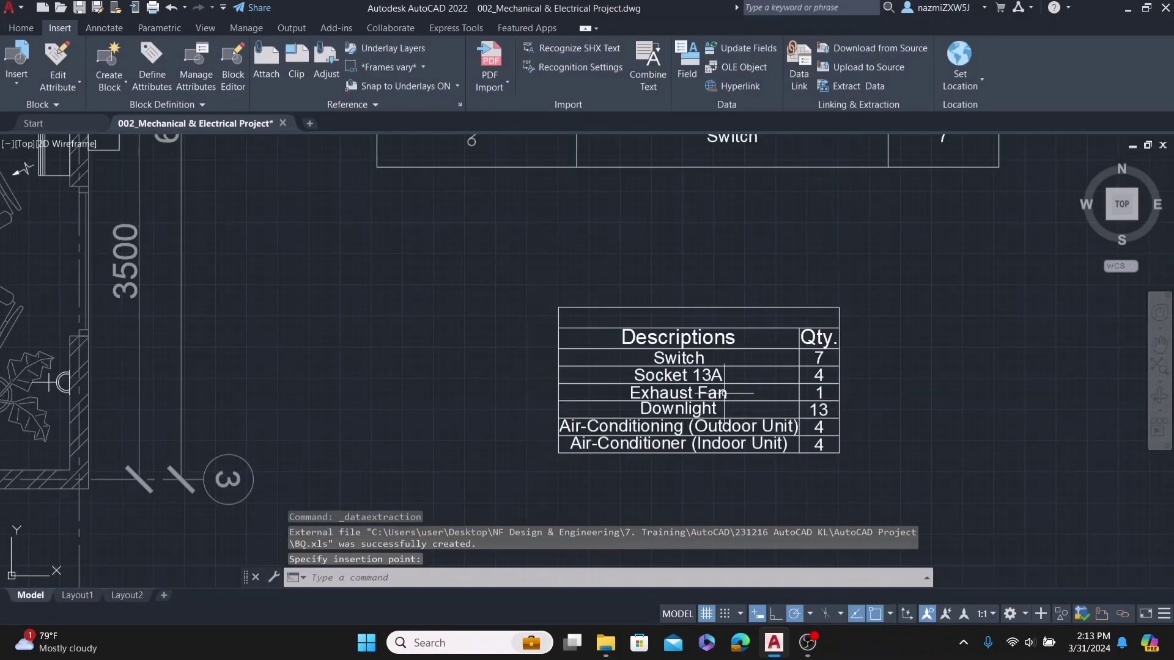
scroll(760, 336, up, 2)
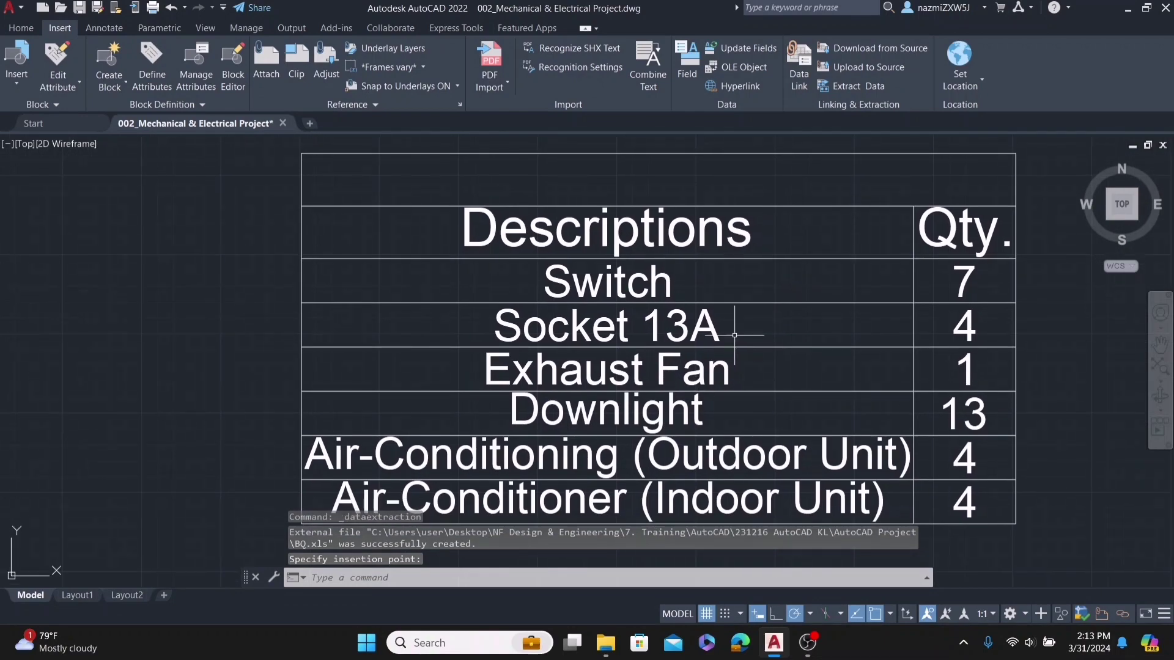
scroll(745, 343, down, 5)
scroll(746, 333, up, 3)
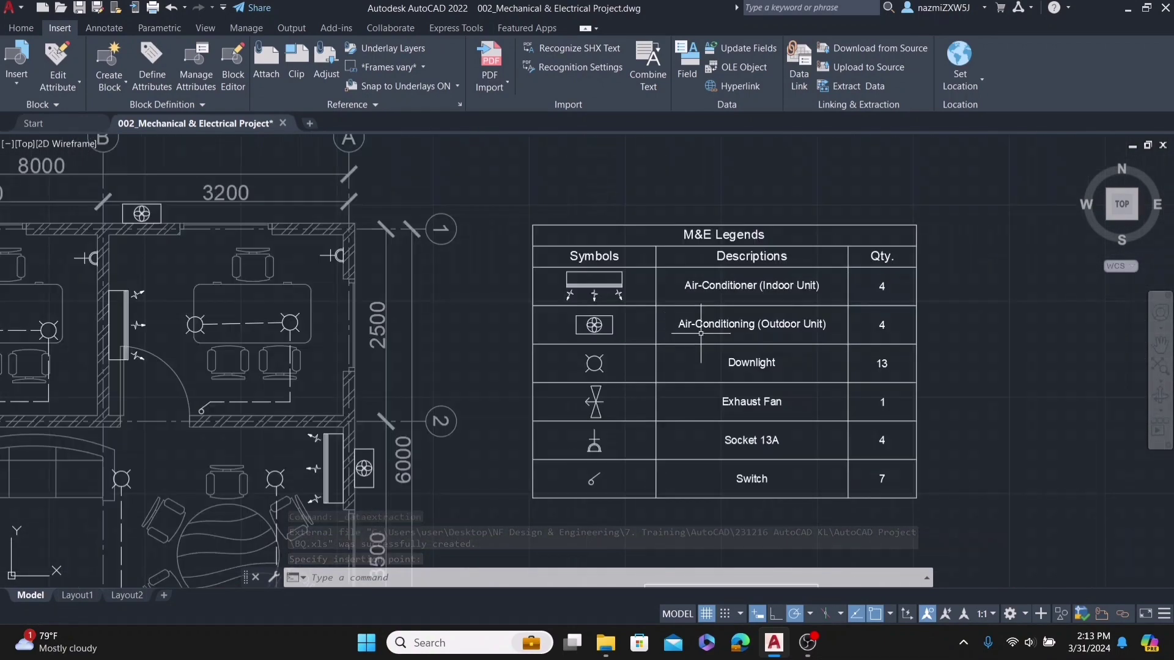
scroll(745, 330, up, 2)
middle_drag(745, 330, 674, 308)
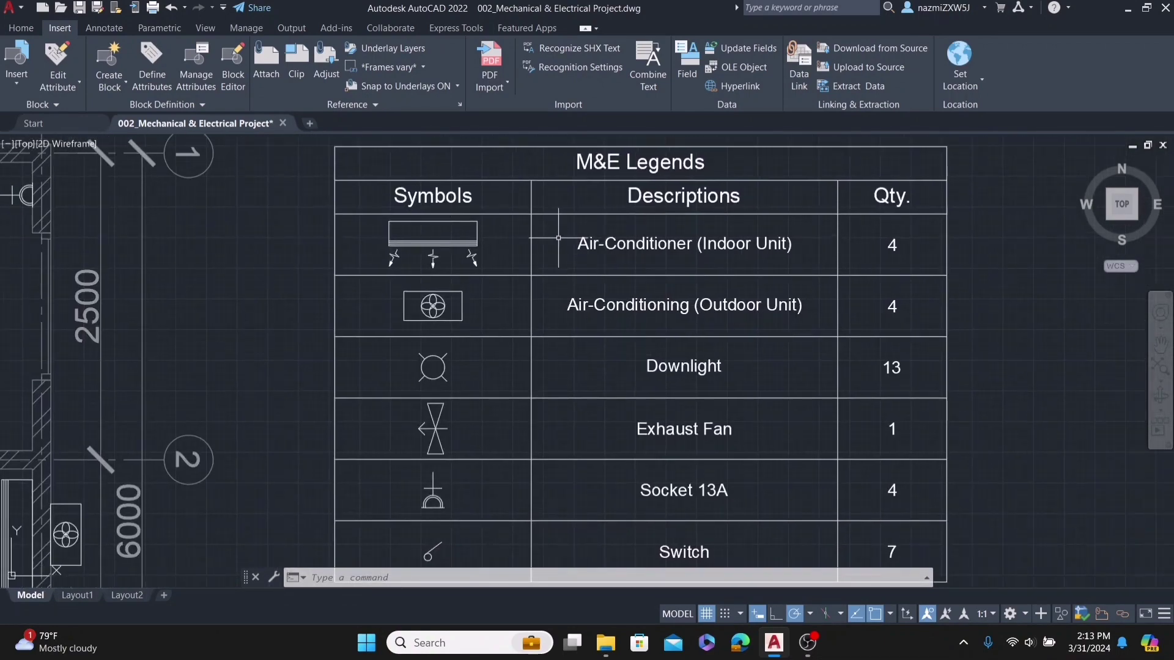
click(682, 257)
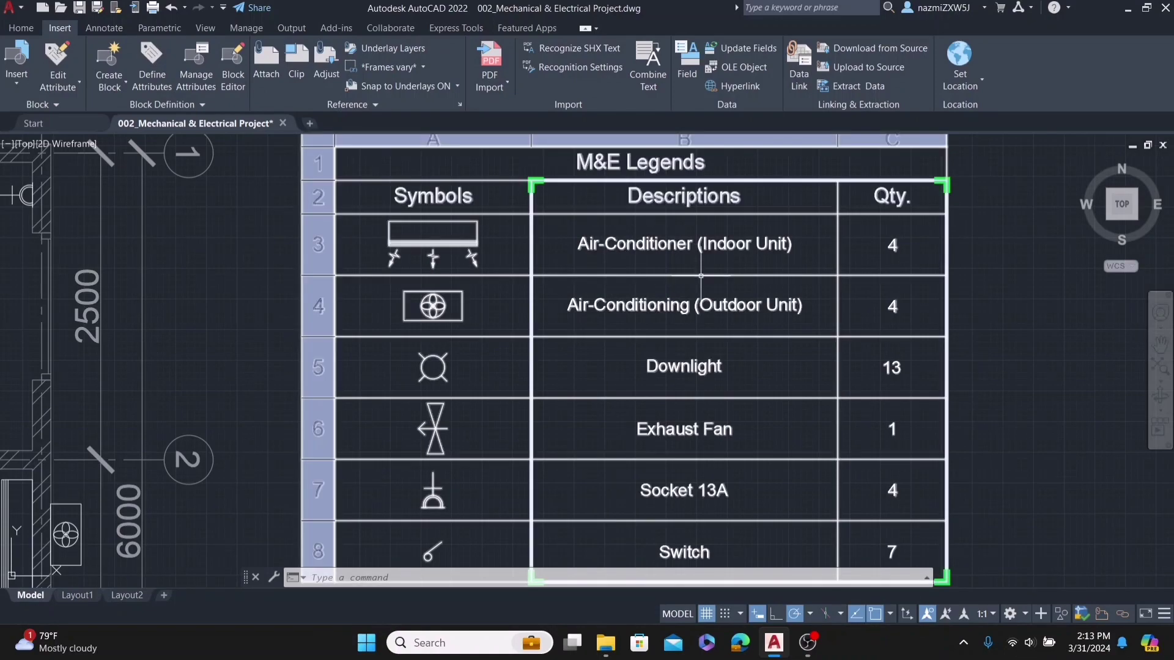
key(Escape)
click(605, 642)
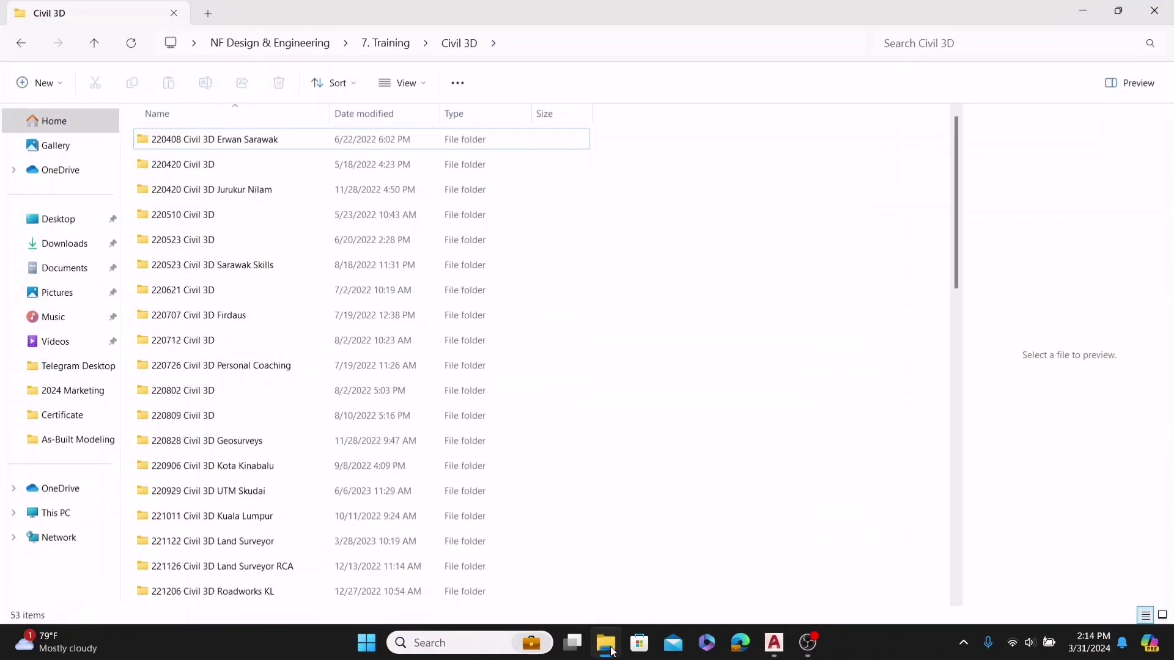
Open BQ.xls from 7. Training > AutoCAD > 231216 AutoCAD KL > AutoCAD Project
scroll(299, 271, down, 5)
click(386, 43)
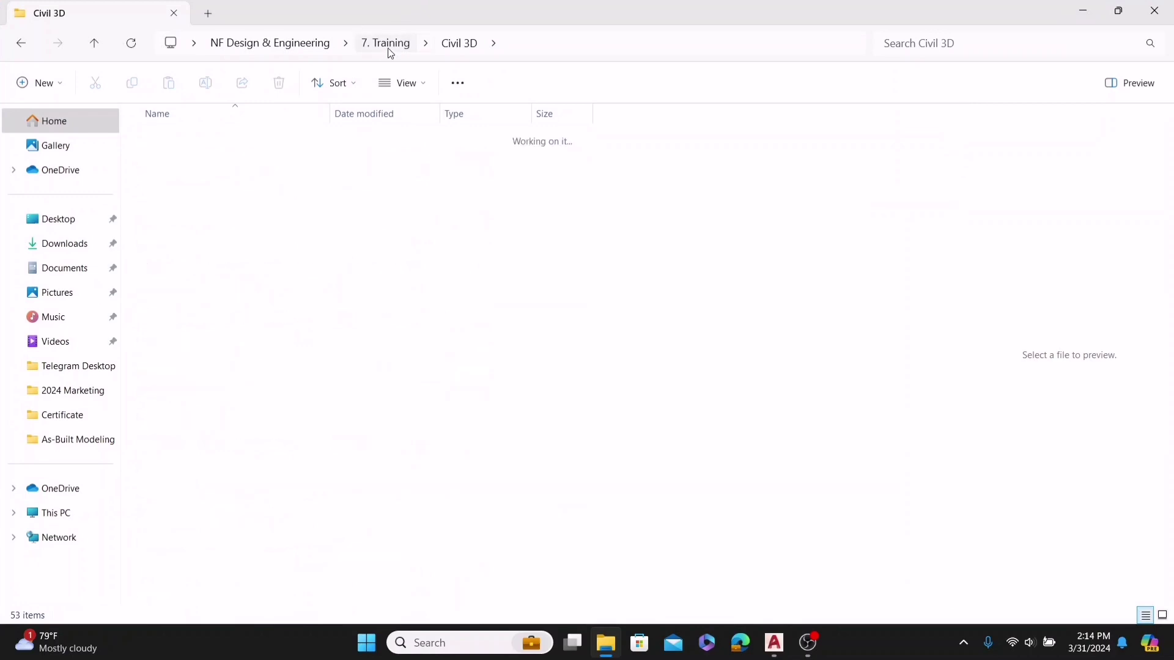
double_click(185, 197)
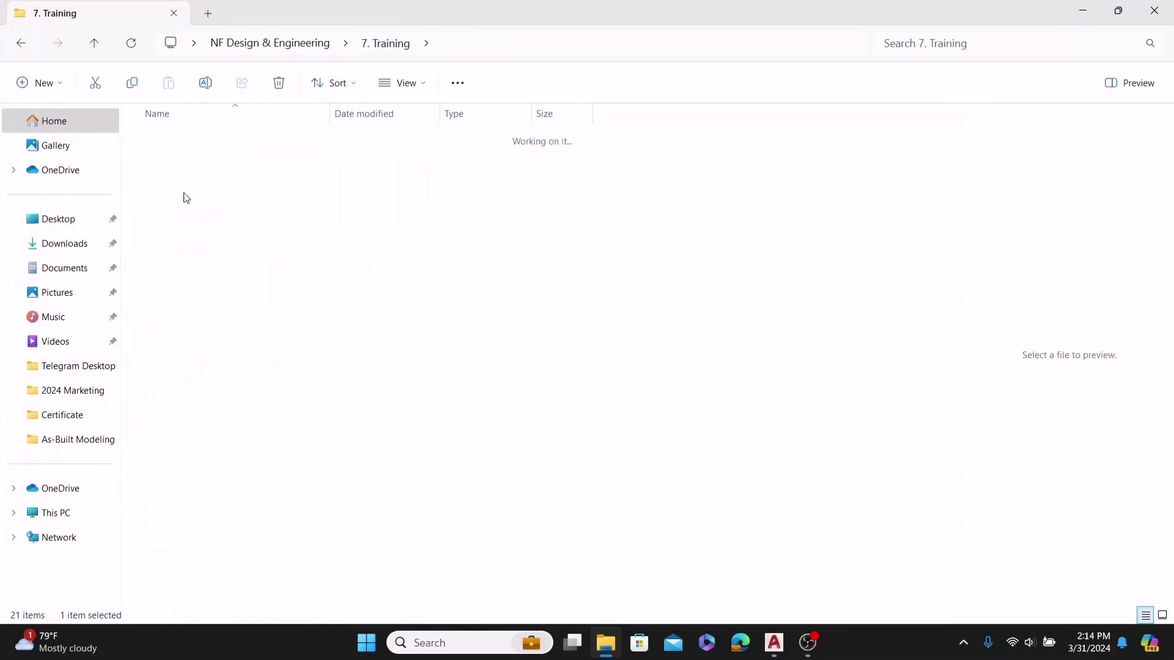
scroll(388, 464, down, 5)
double_click(225, 554)
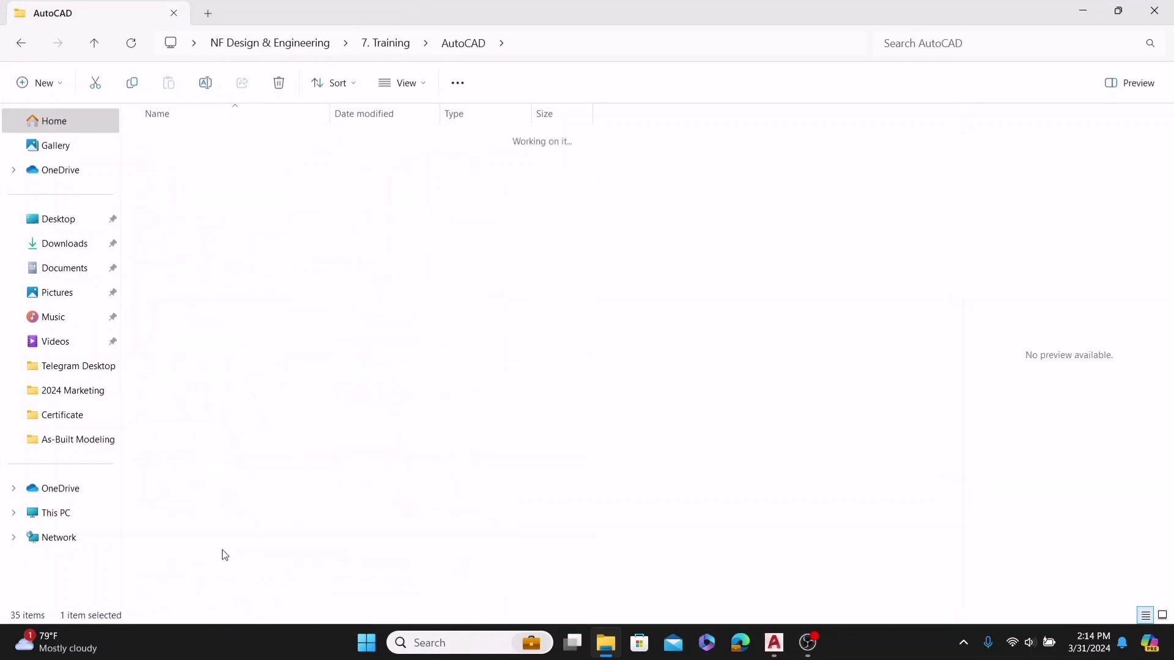
double_click(195, 192)
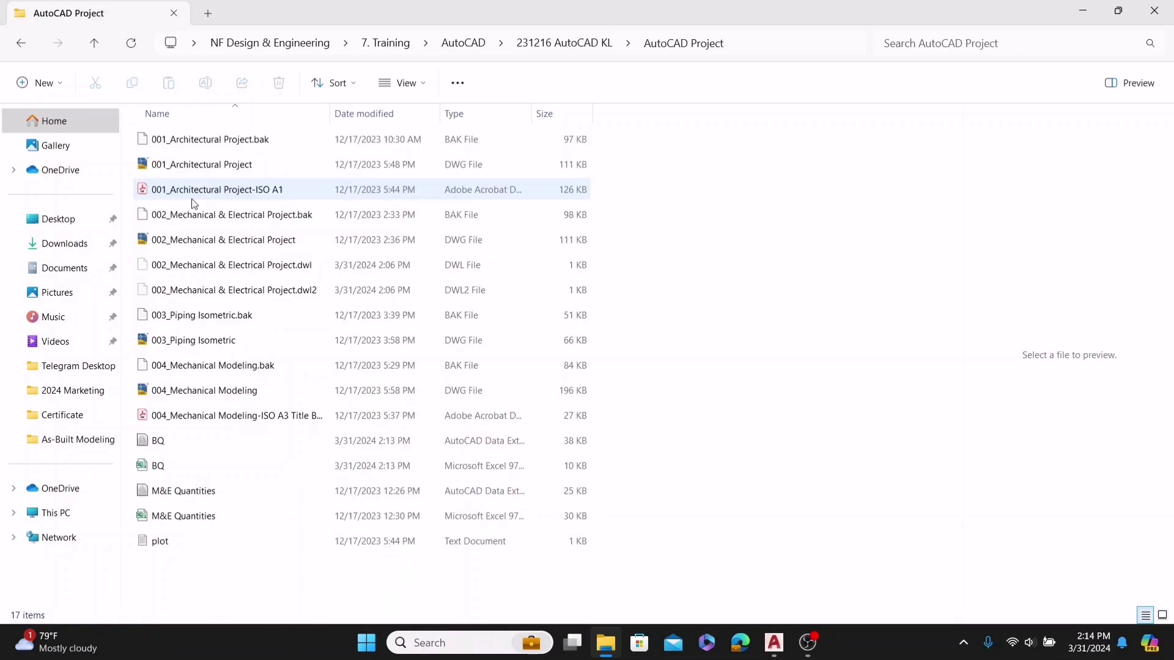
double_click(160, 467)
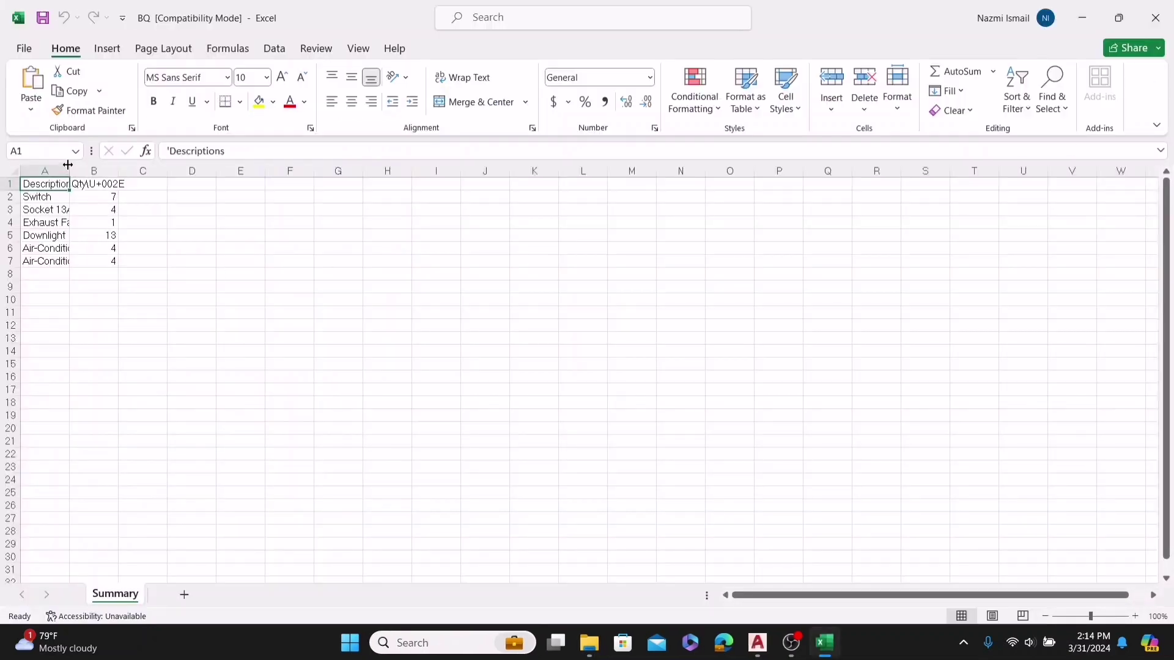
Widen columns A and B, rename the B1 header to Qty, and bold both headers
mouse_move(68, 165)
mouse_down()
mouse_move(282, 172)
mouse_move(166, 151)
mouse_up()
click(214, 183)
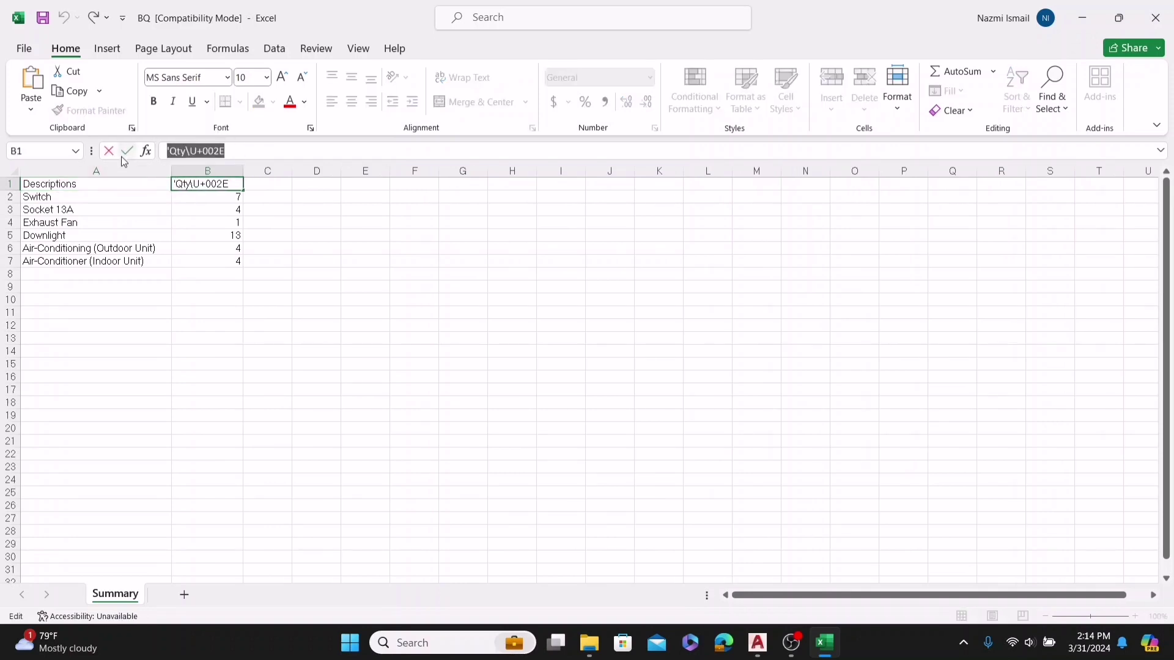
text(Qty)
click(127, 151)
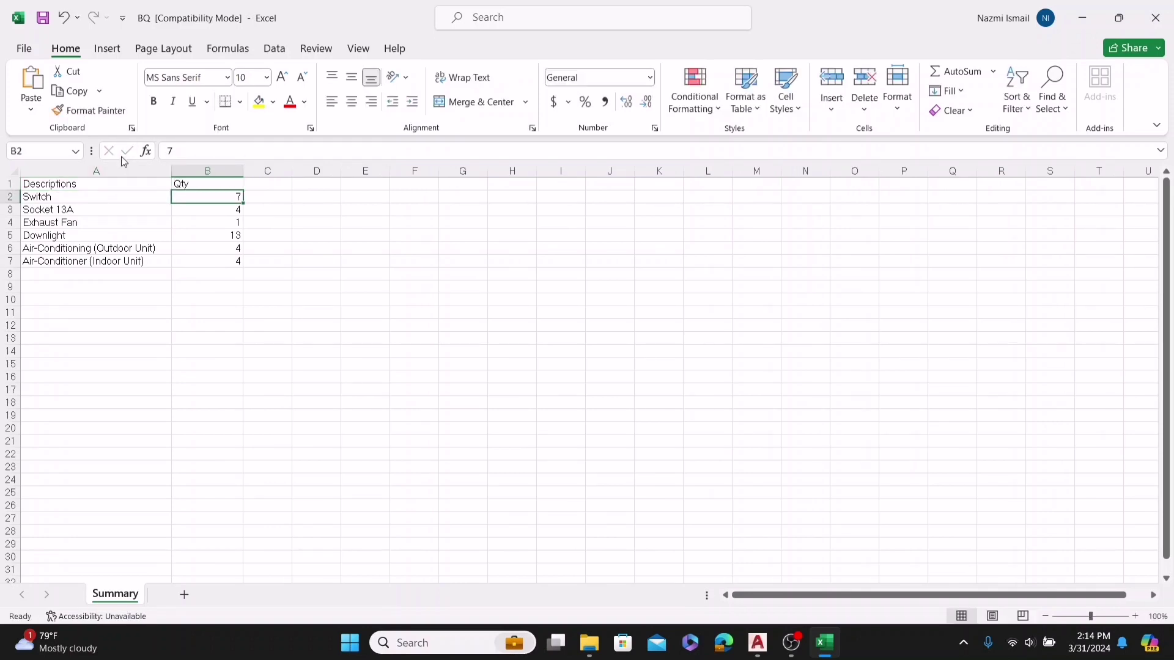
drag(214, 184, 89, 184)
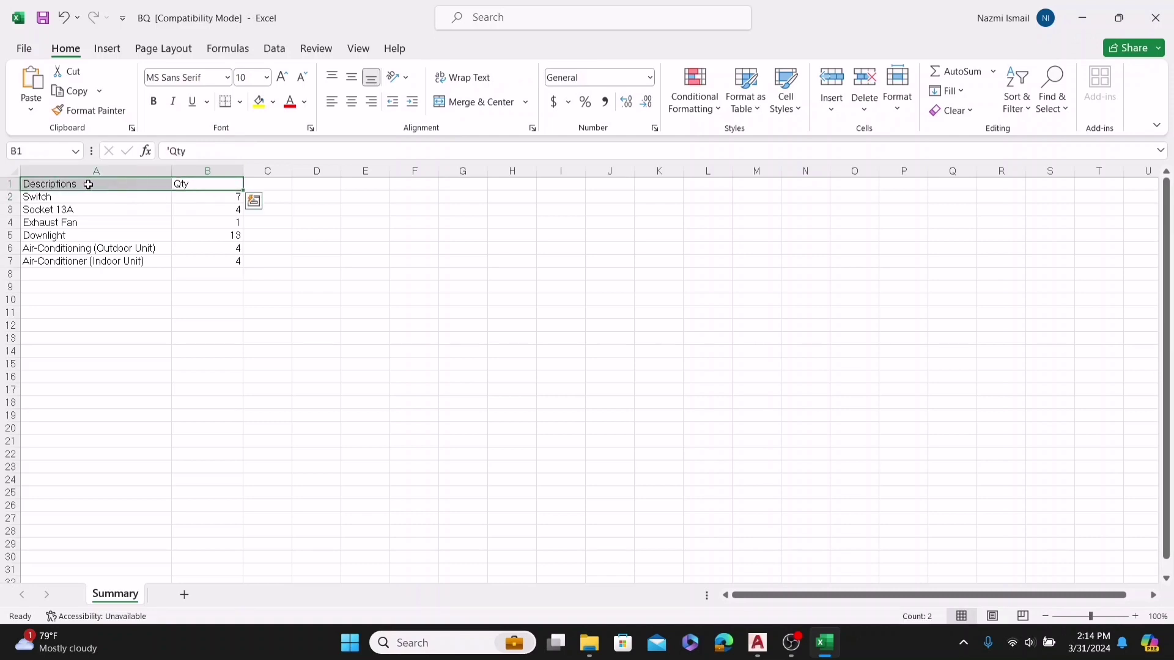
click(153, 101)
Widen column A slightly more, then close the BQ workbook, saving the changes
drag(222, 260, 37, 183)
click(237, 363)
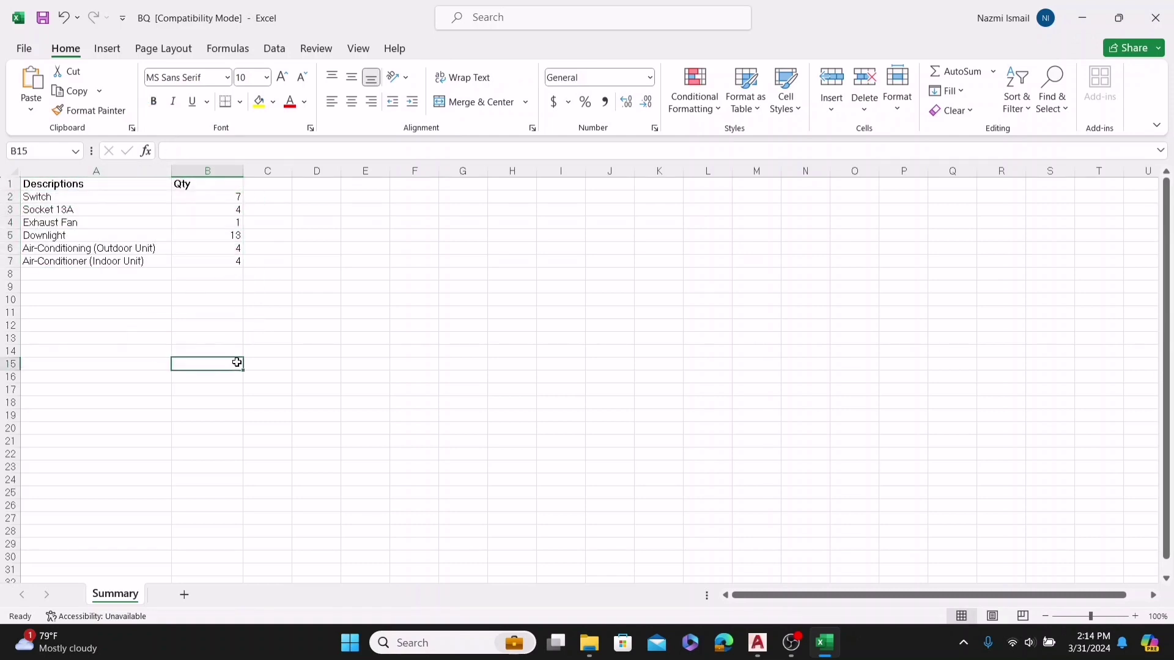
click(425, 337)
drag(176, 167, 191, 167)
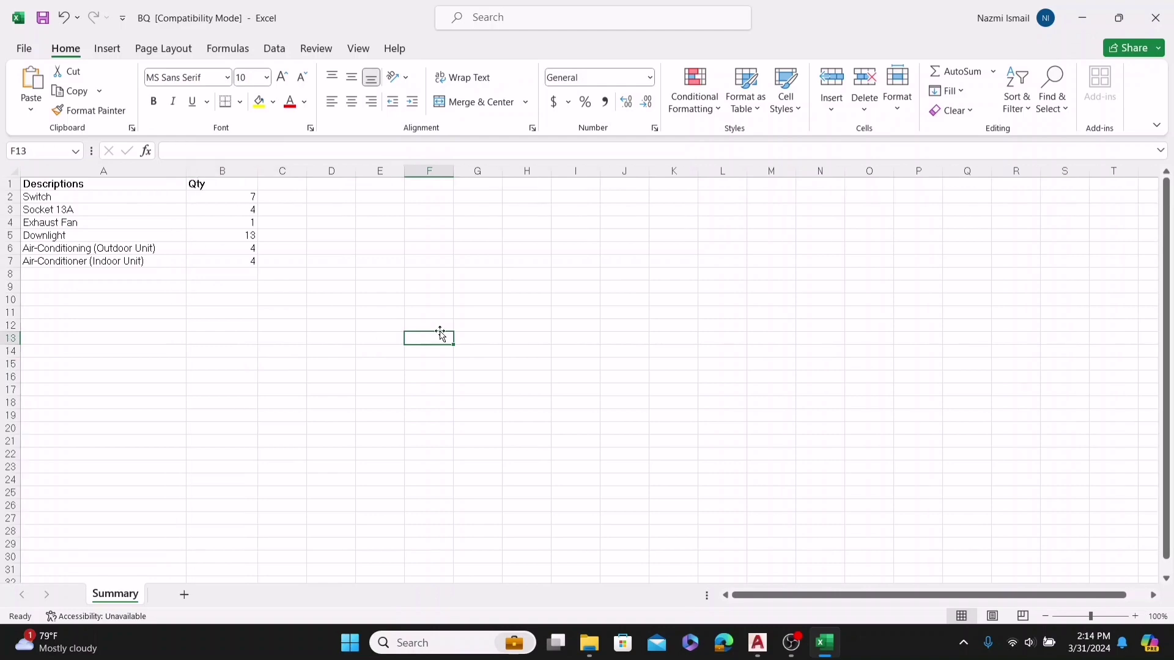
click(419, 278)
click(40, 17)
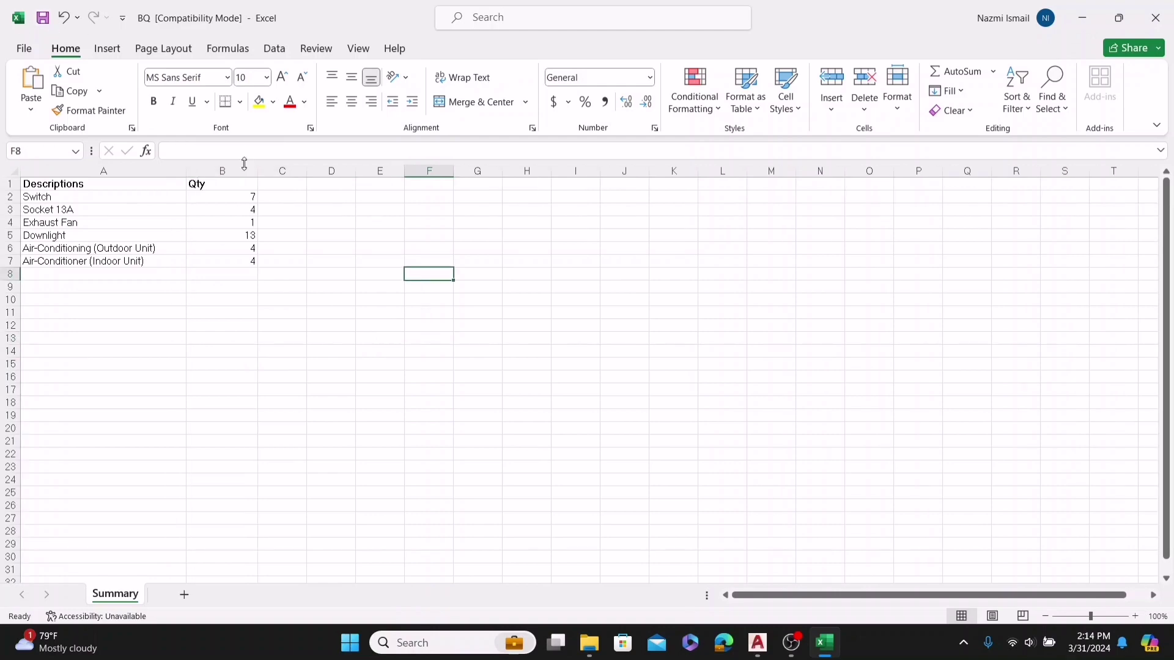
click(1155, 18)
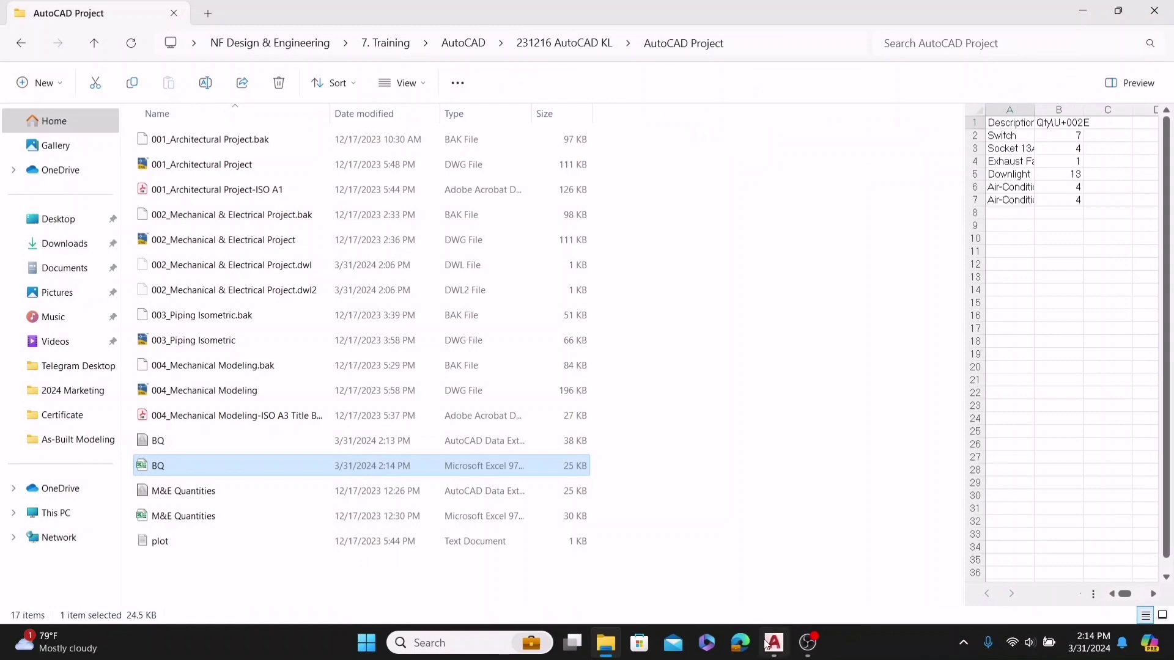
Back in AutoCAD, zoom and pan to show the floor plan with both tables, selecting the legend
click(773, 642)
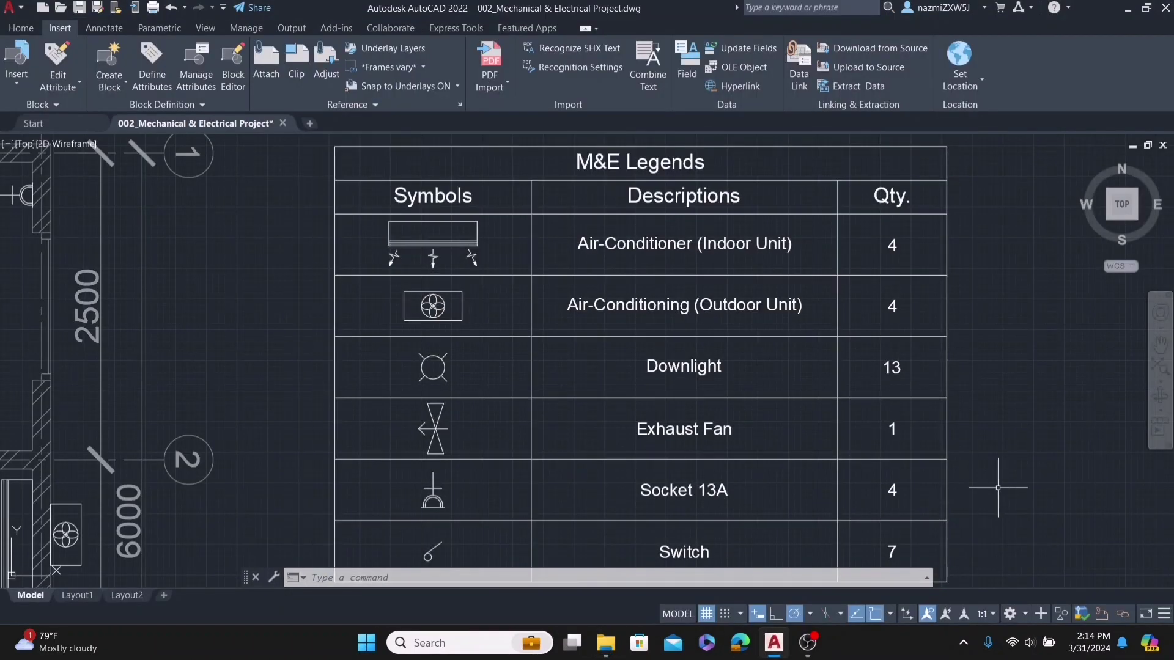
scroll(909, 417, down, 5)
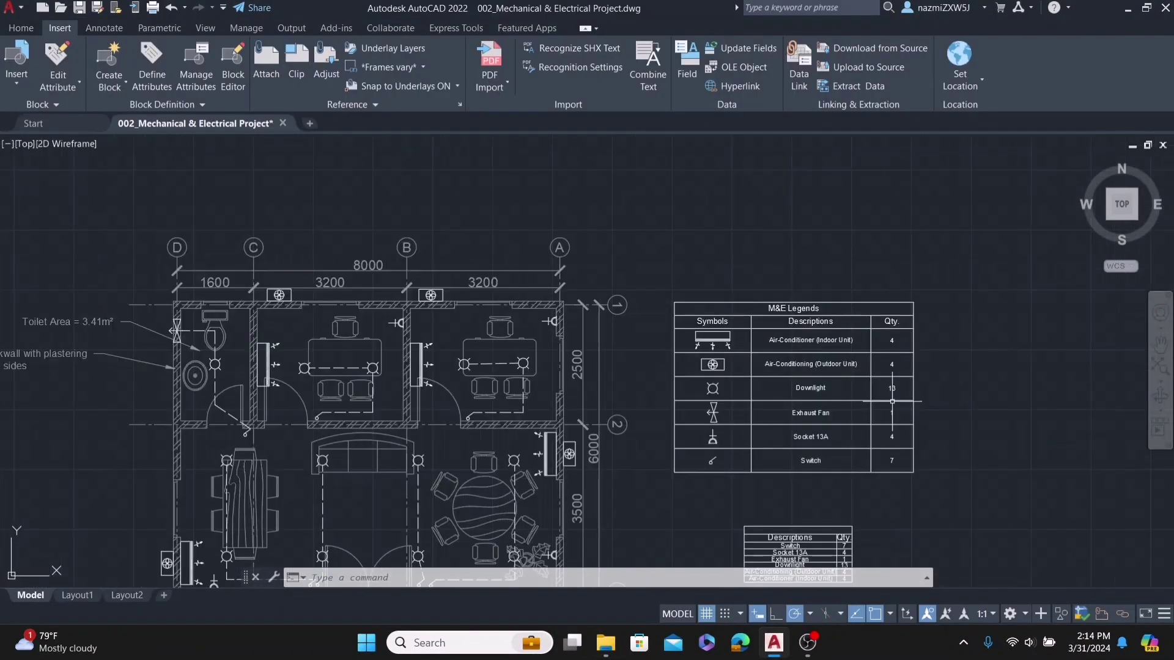
middle_drag(739, 395, 760, 404)
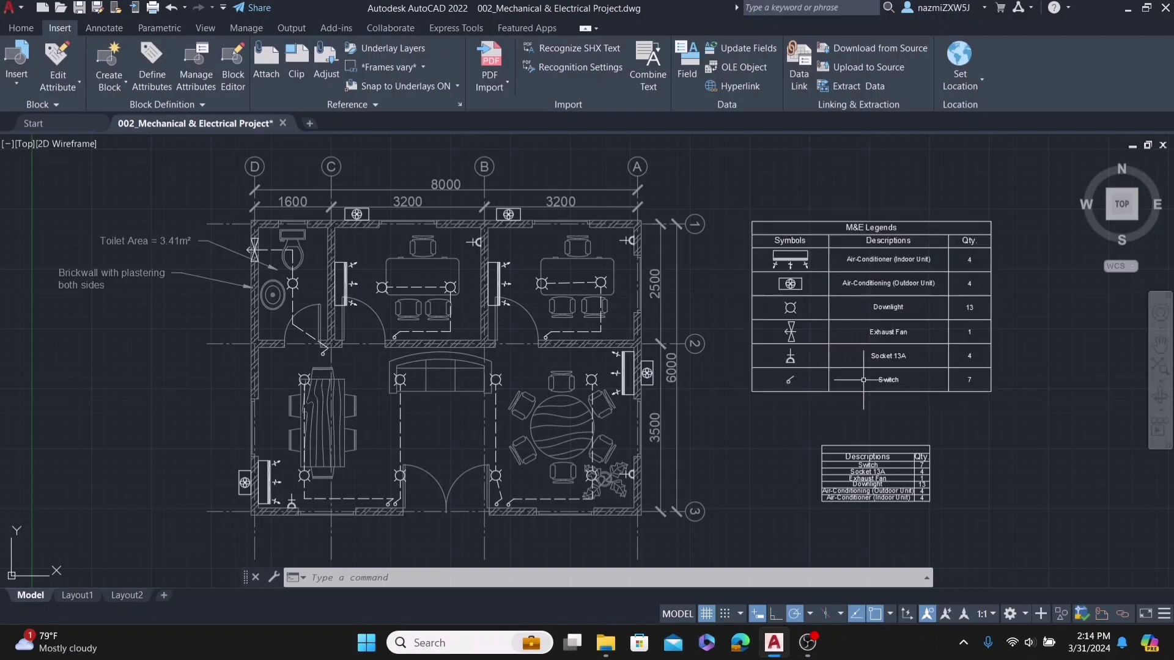
click(895, 386)
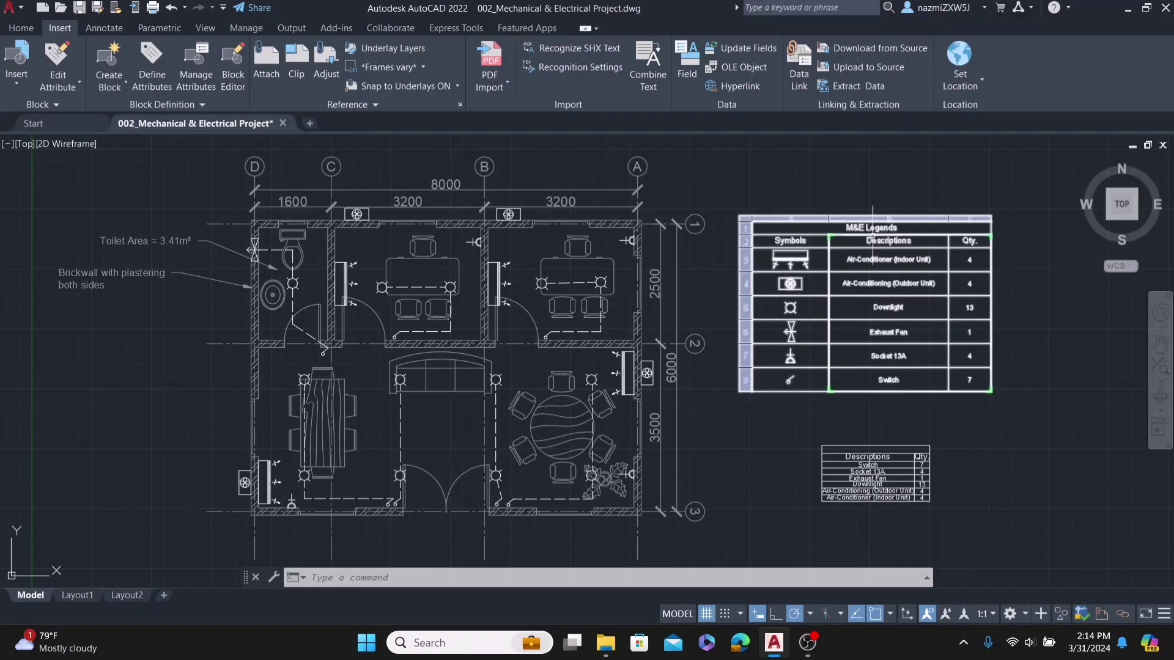